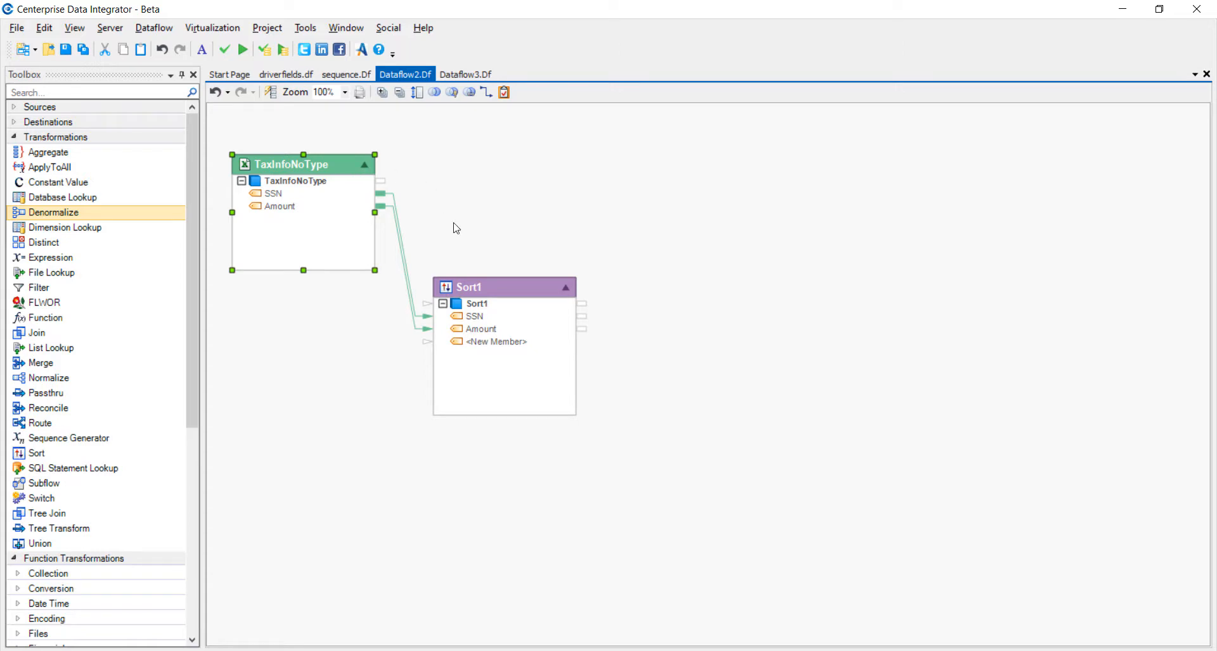
Preview the Sort1 output, examine the SSN and Amount values of the first SSN's records, and close the preview.
left_click(492, 293)
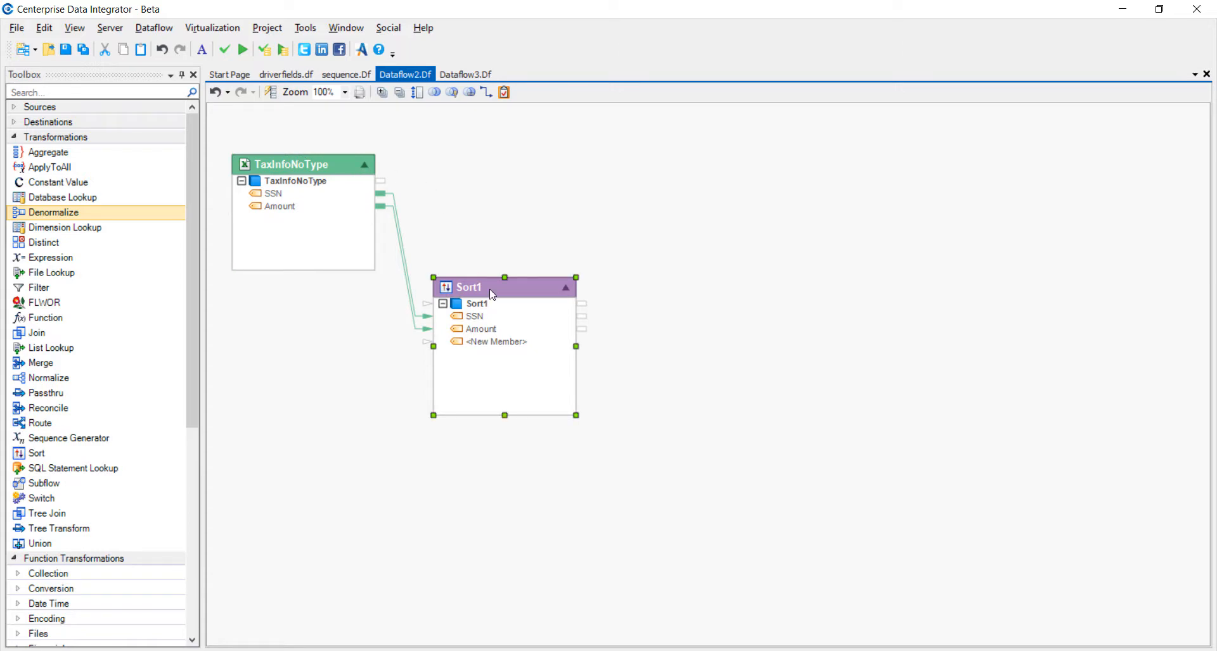
right_click(491, 294)
left_click(574, 50)
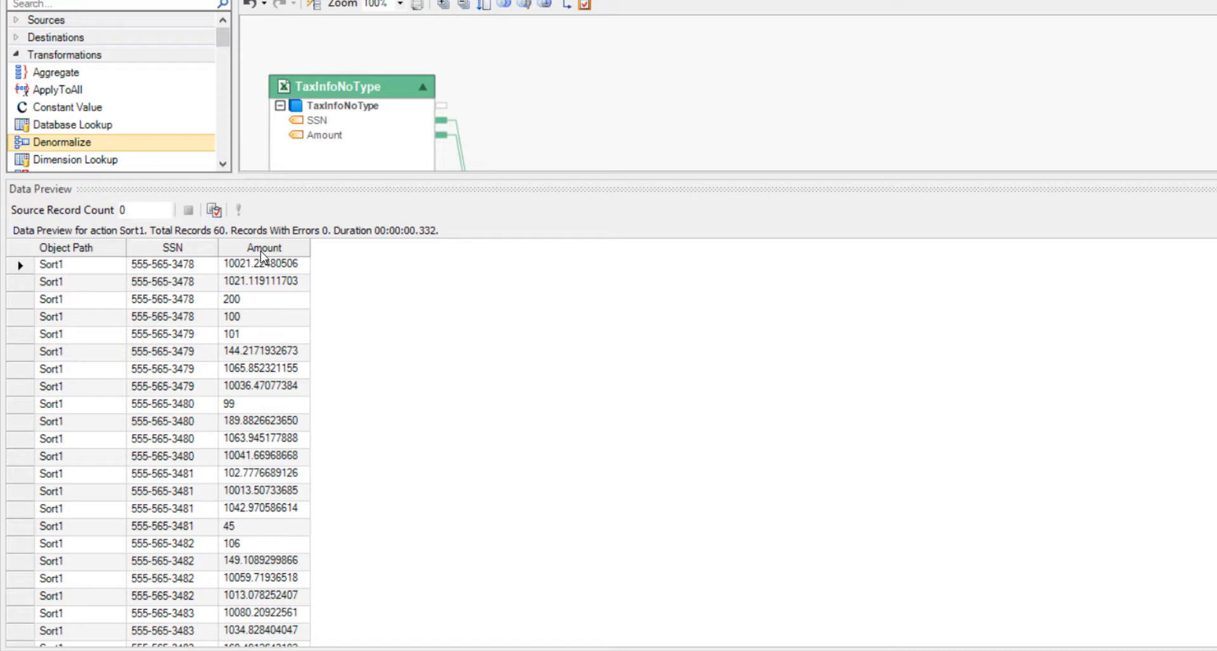
left_click(214, 271)
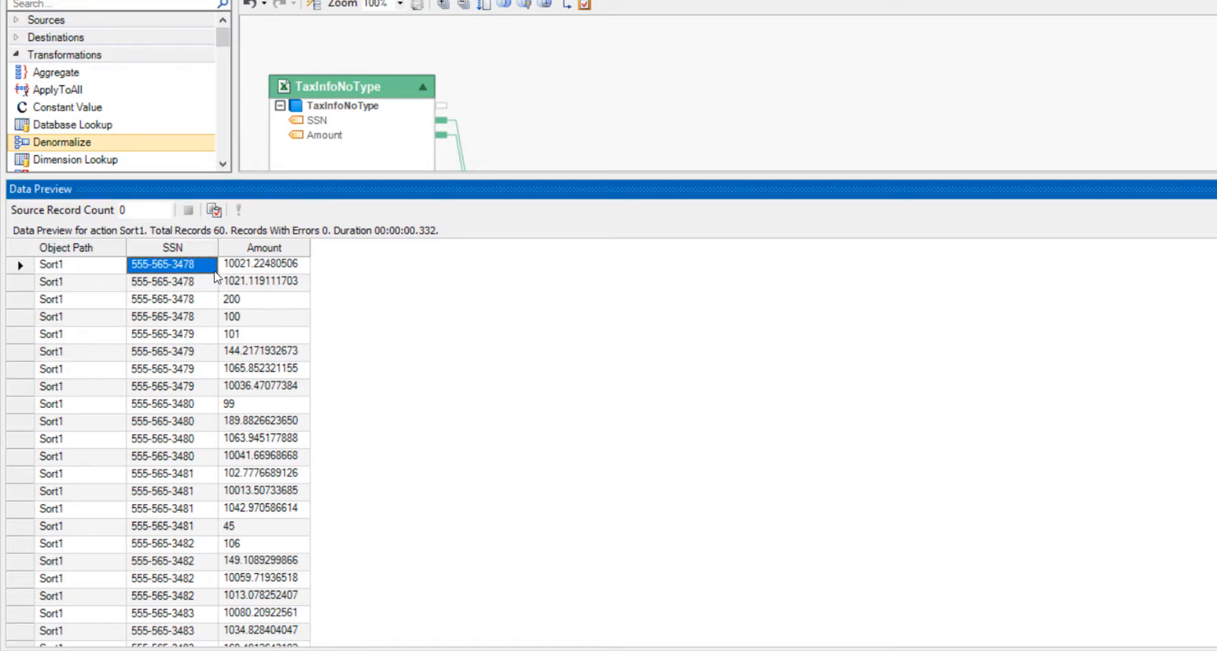
left_click_drag(215, 277, 258, 323)
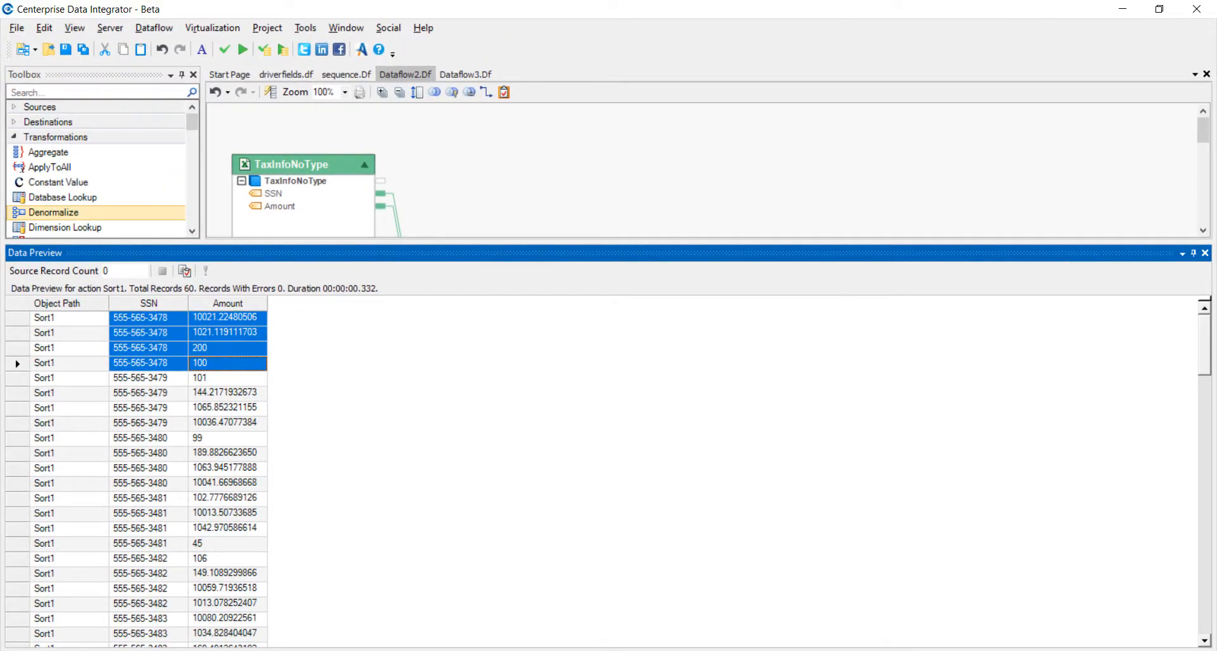
left_click(1204, 252)
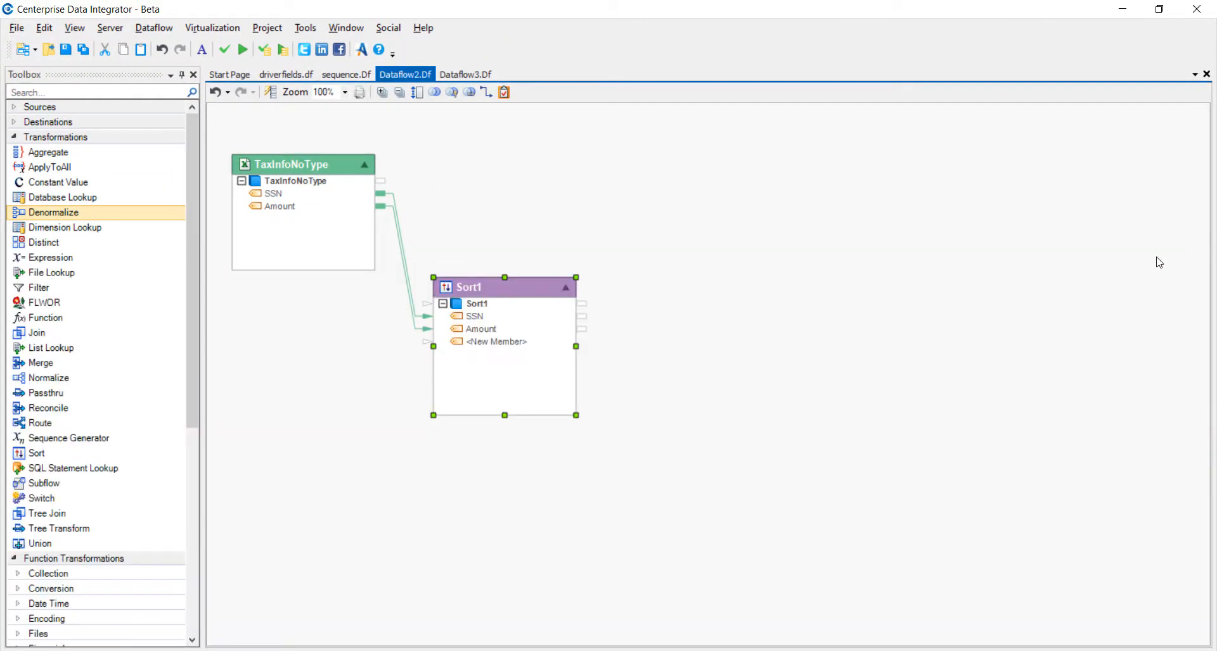
Add a Denormalize transformation to the right of Sort1 and stretch its box downward to make room for more nodes.
left_click(161, 221)
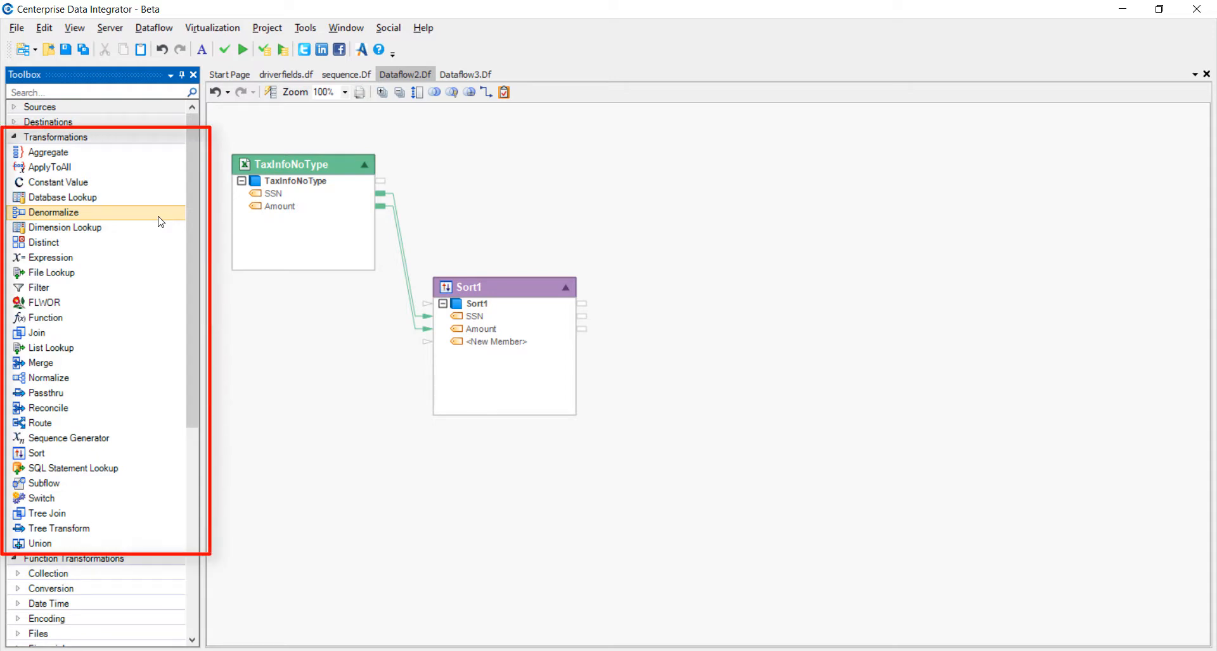
mouse_move(161, 221)
left_mouse_down()
mouse_move(577, 239)
mouse_move(677, 129)
left_mouse_up()
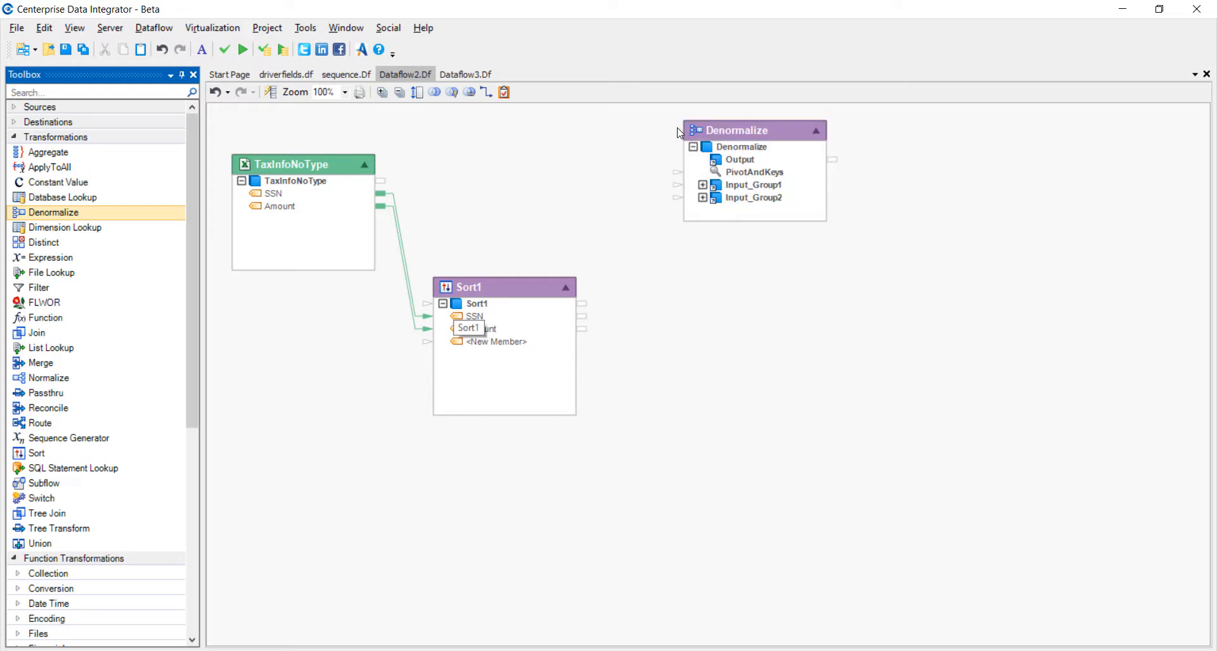
left_click(733, 128)
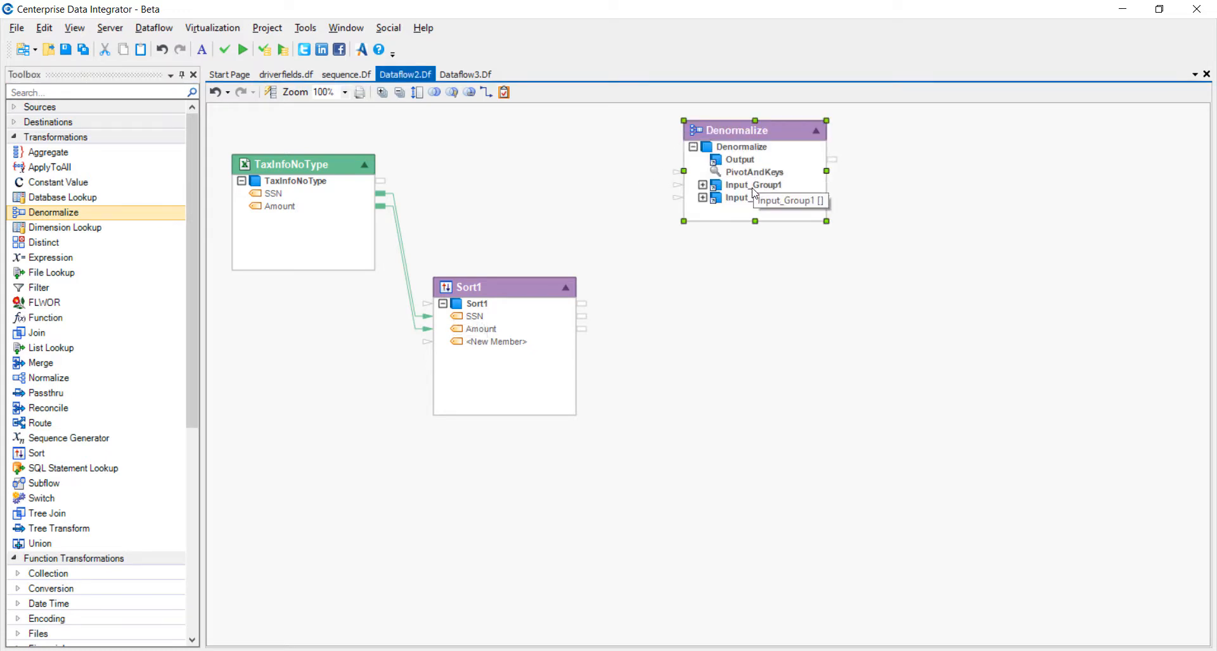
left_click_drag(756, 222, 754, 572)
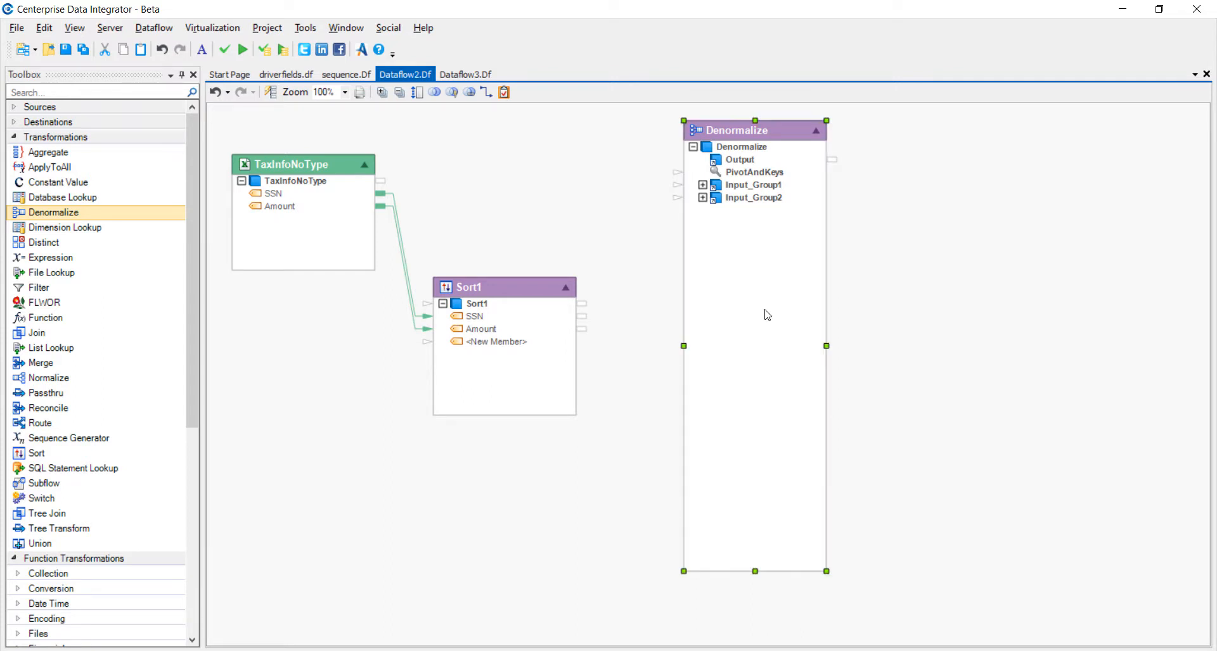
Examine the Denormalize object's Output, PivotAndKeys and input group nodes, expanding Input_Group1 and Input_Group2.
left_click(735, 161)
left_click(760, 172)
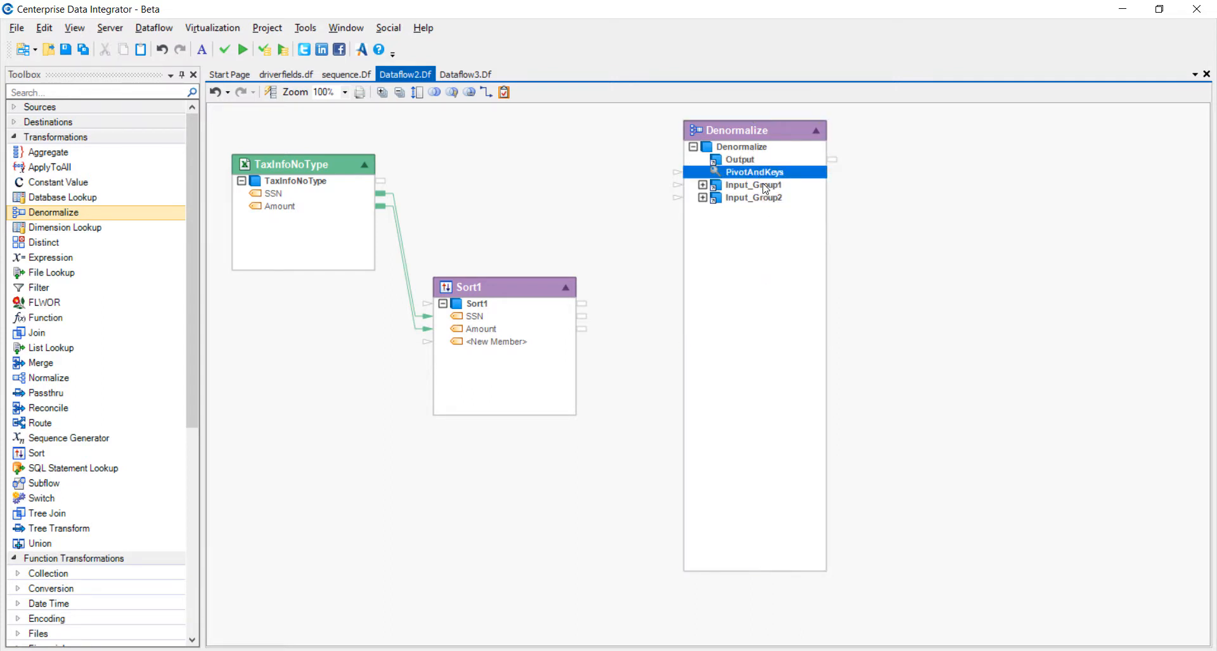
left_click(771, 198)
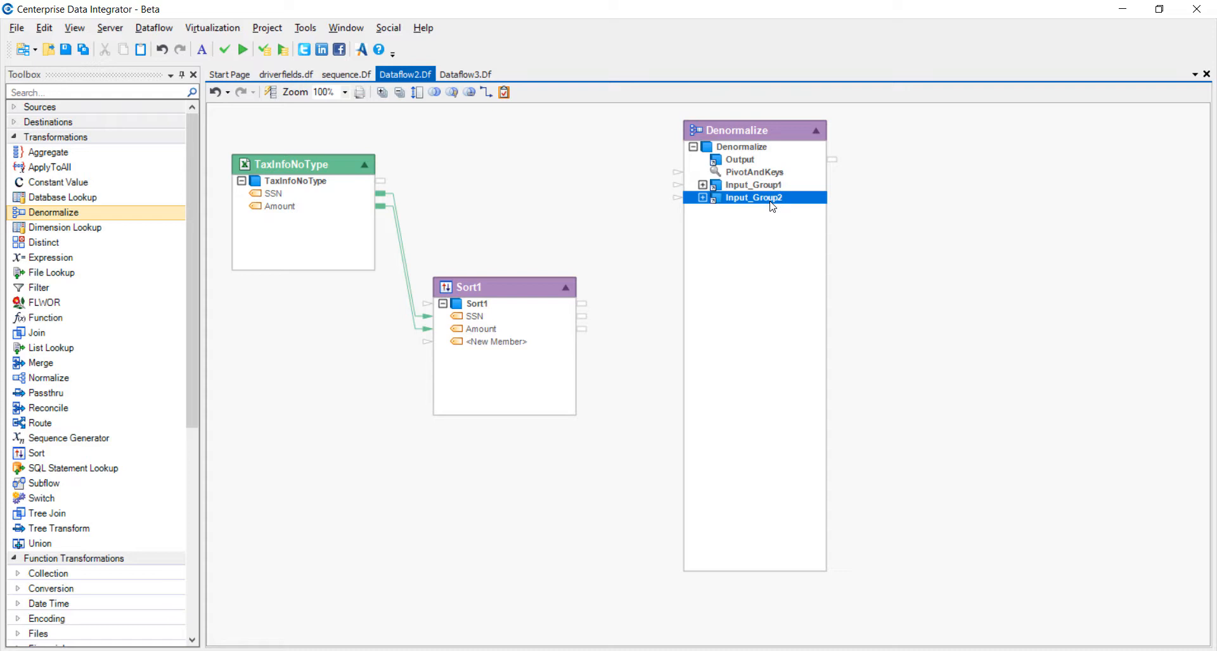
left_click(702, 184)
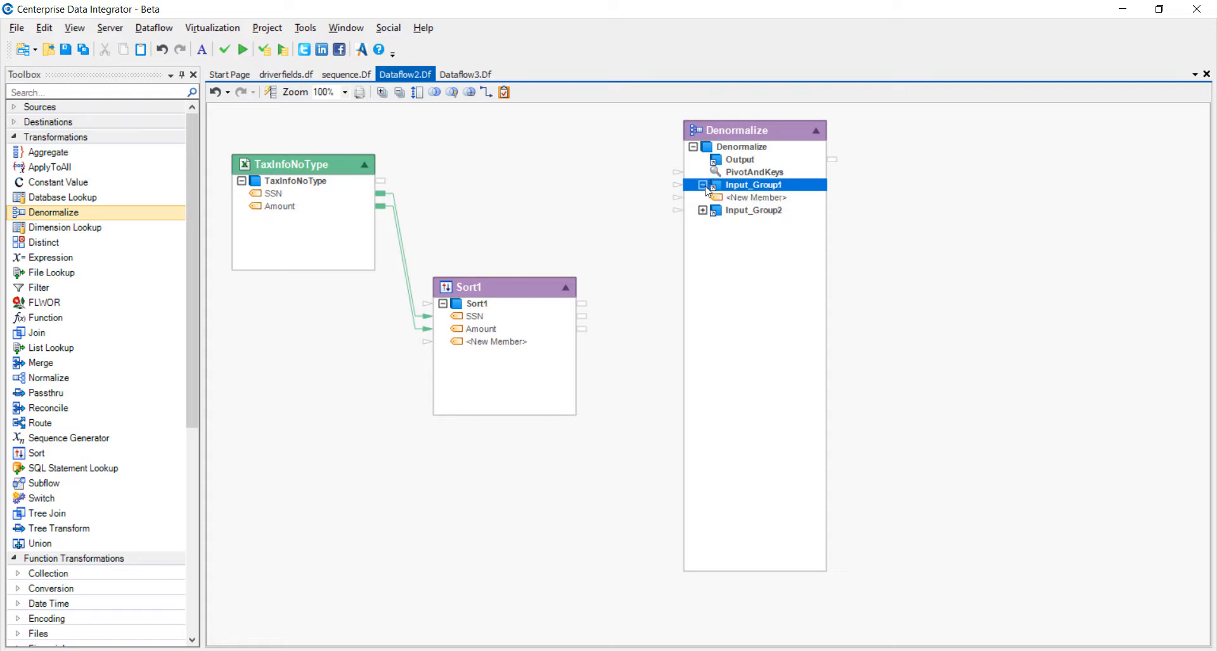
left_click(702, 210)
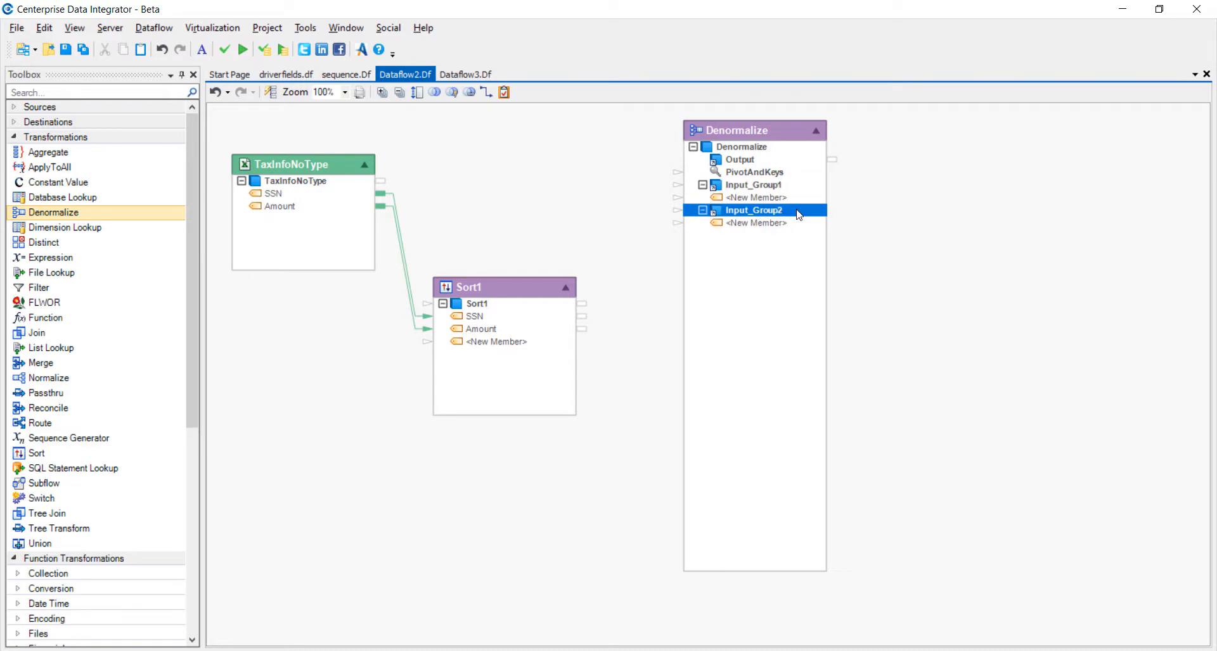
Open the Denormalize properties and add an SSN field with data type String to the layout.
left_click(784, 132)
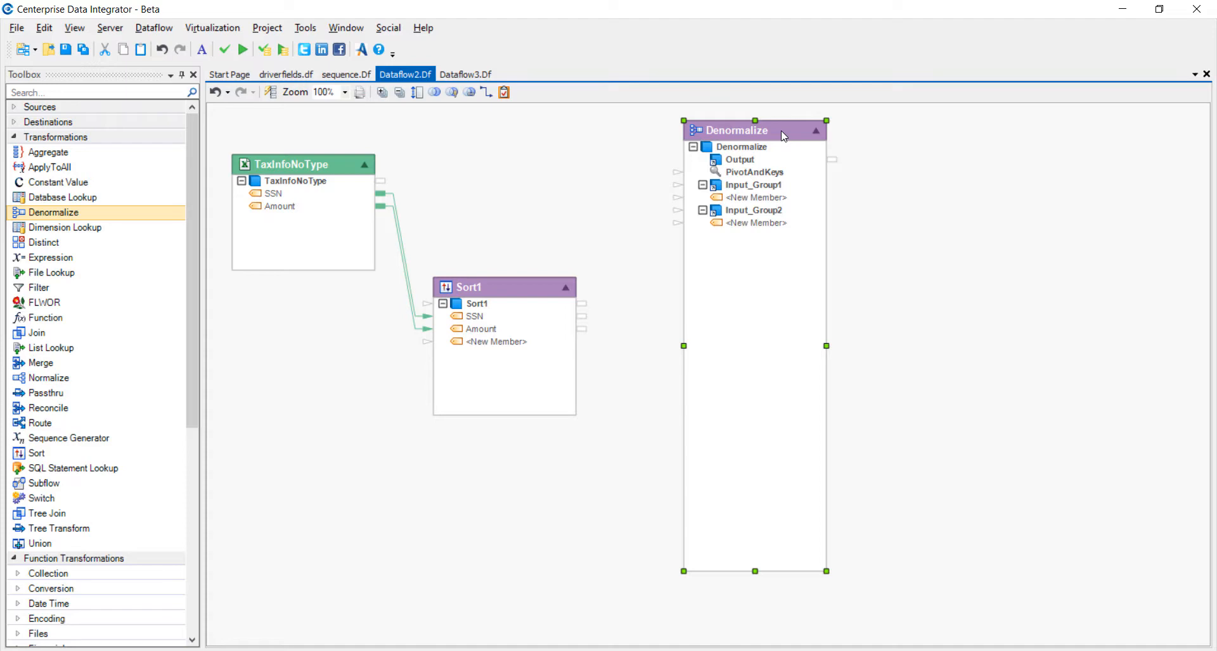
double_click(784, 133)
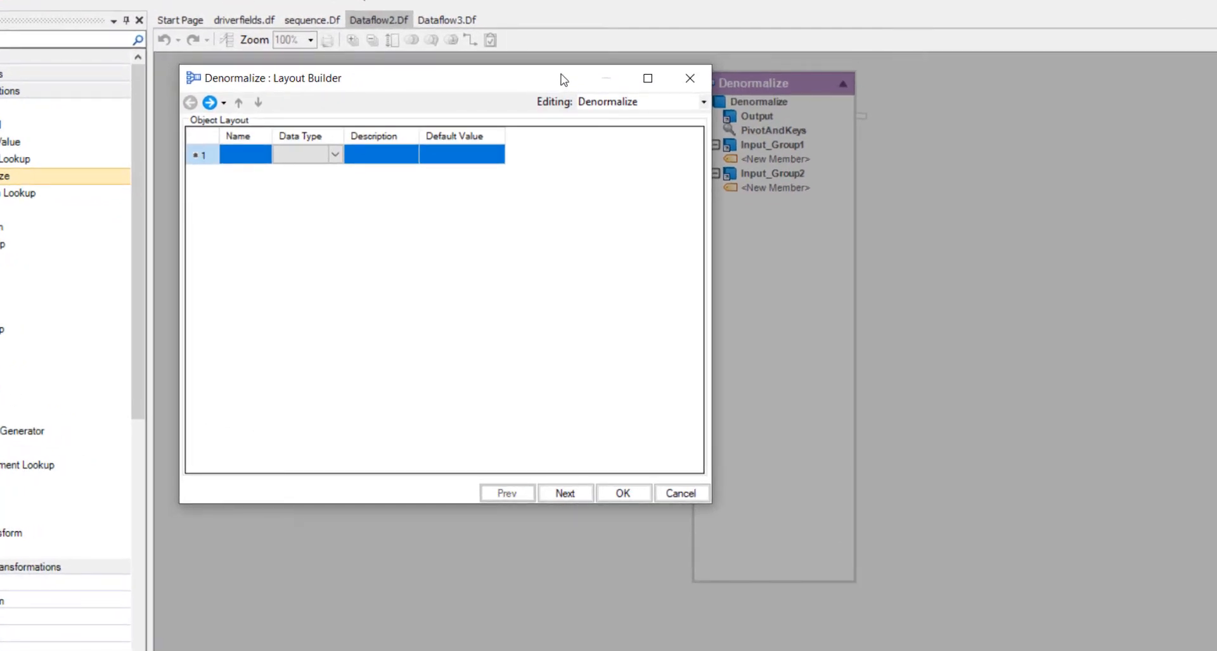
left_click(255, 161)
left_click(255, 160)
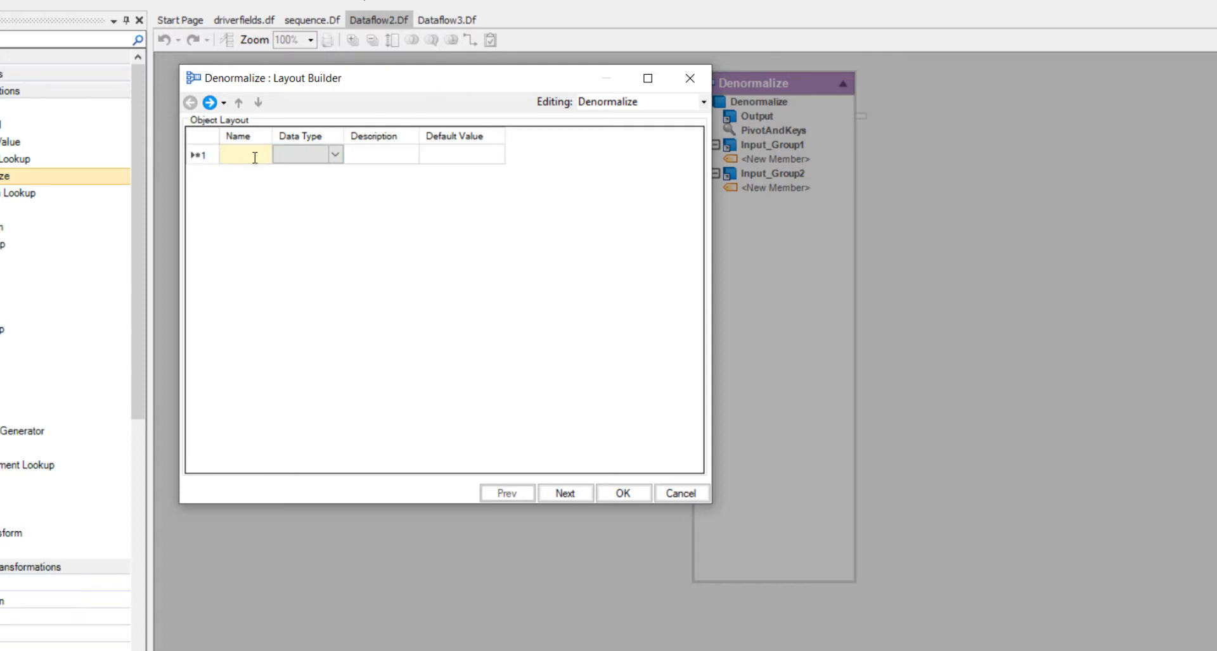
type("SSN")
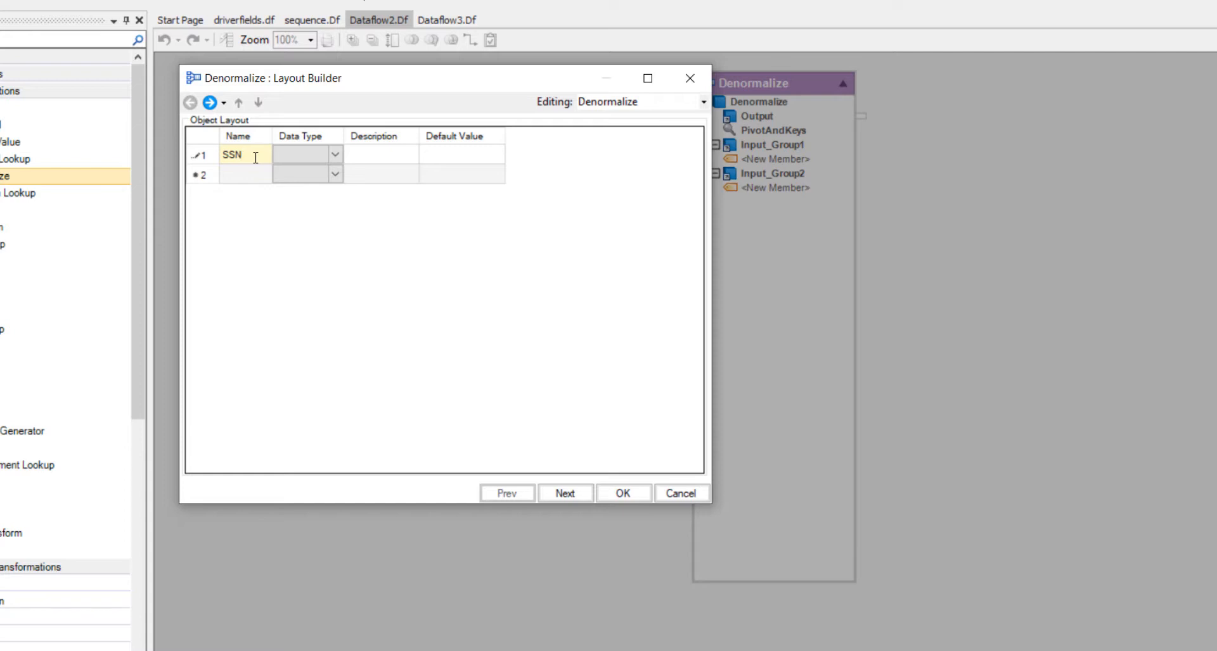
left_click(280, 159)
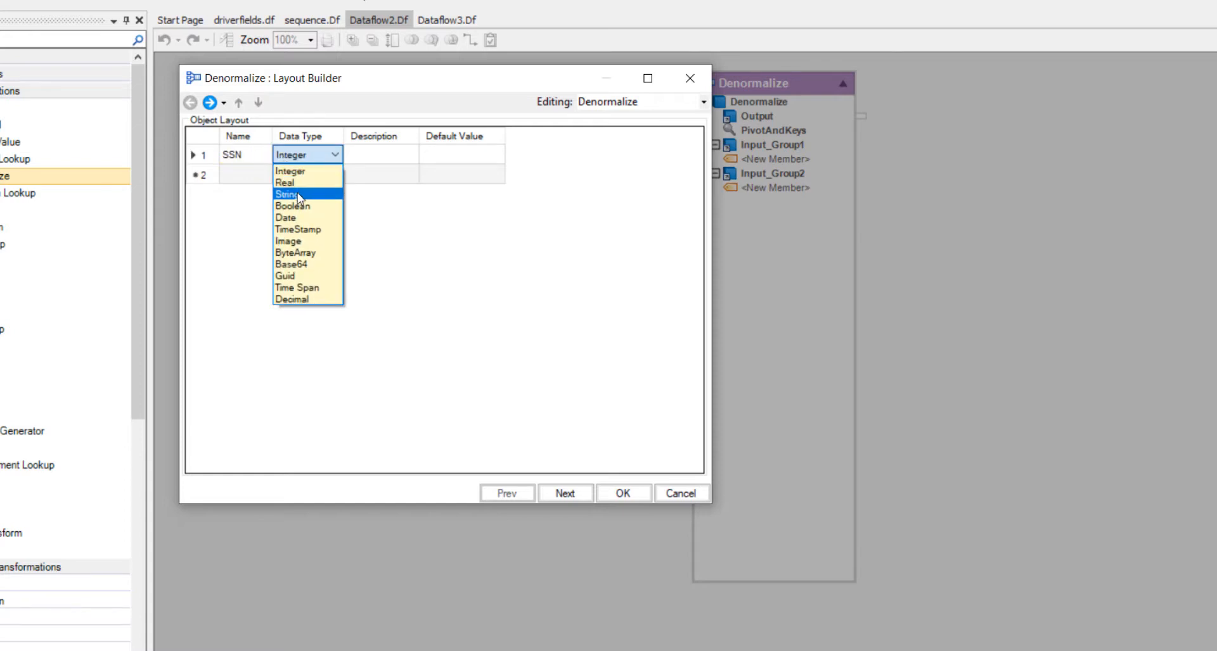
left_click(298, 191)
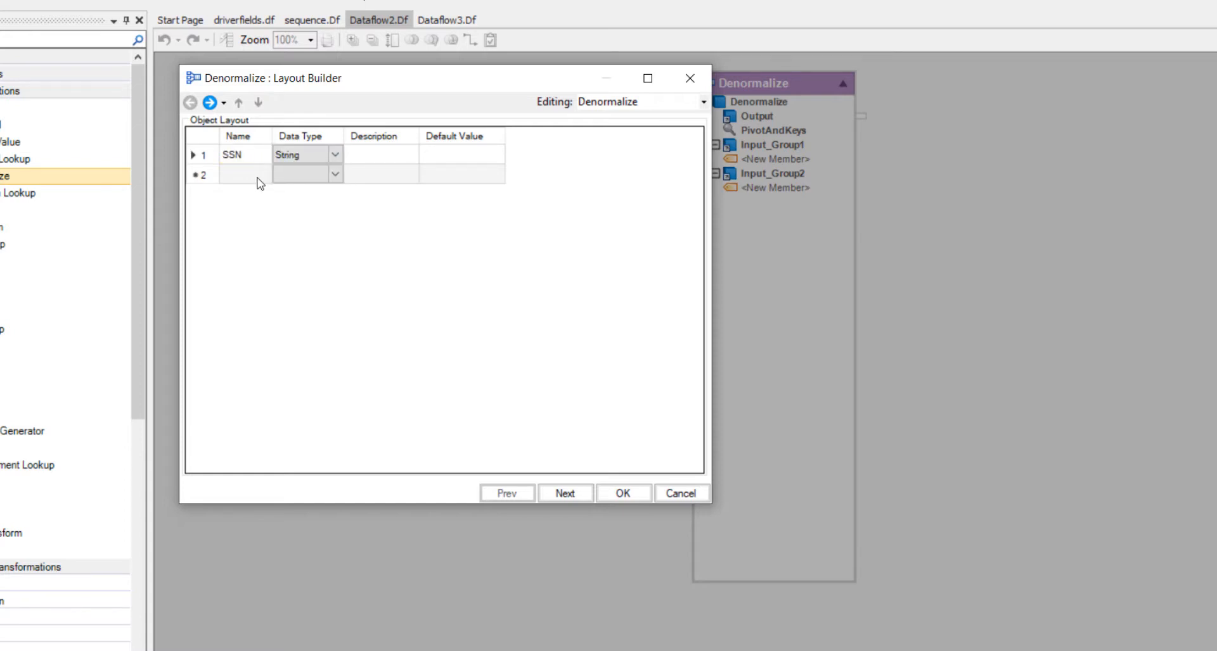
Add City, County, State and Federal fields to the Denormalize layout below SSN.
left_click(260, 184)
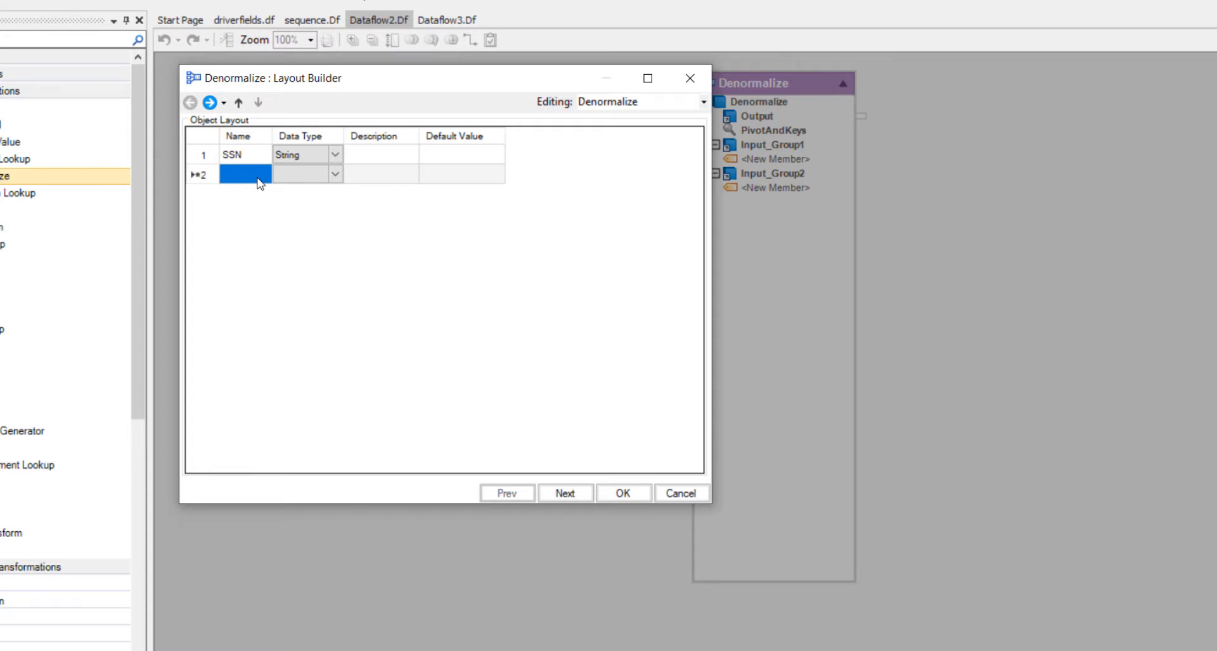
type("City")
key("Return")
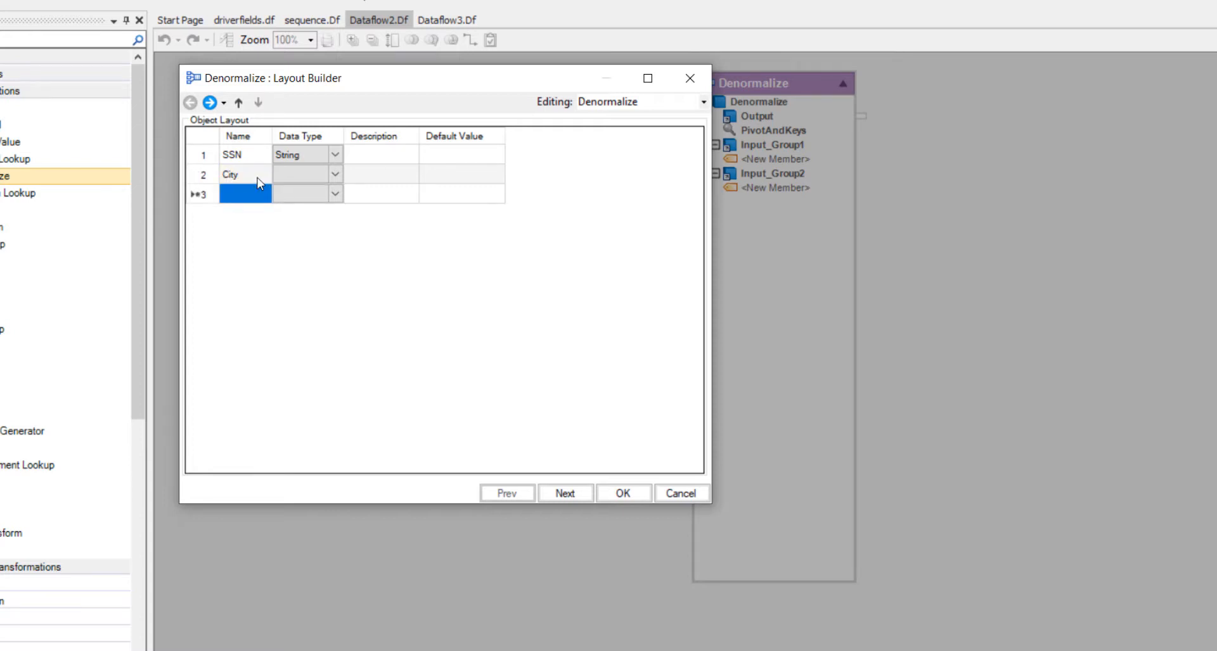
type("County")
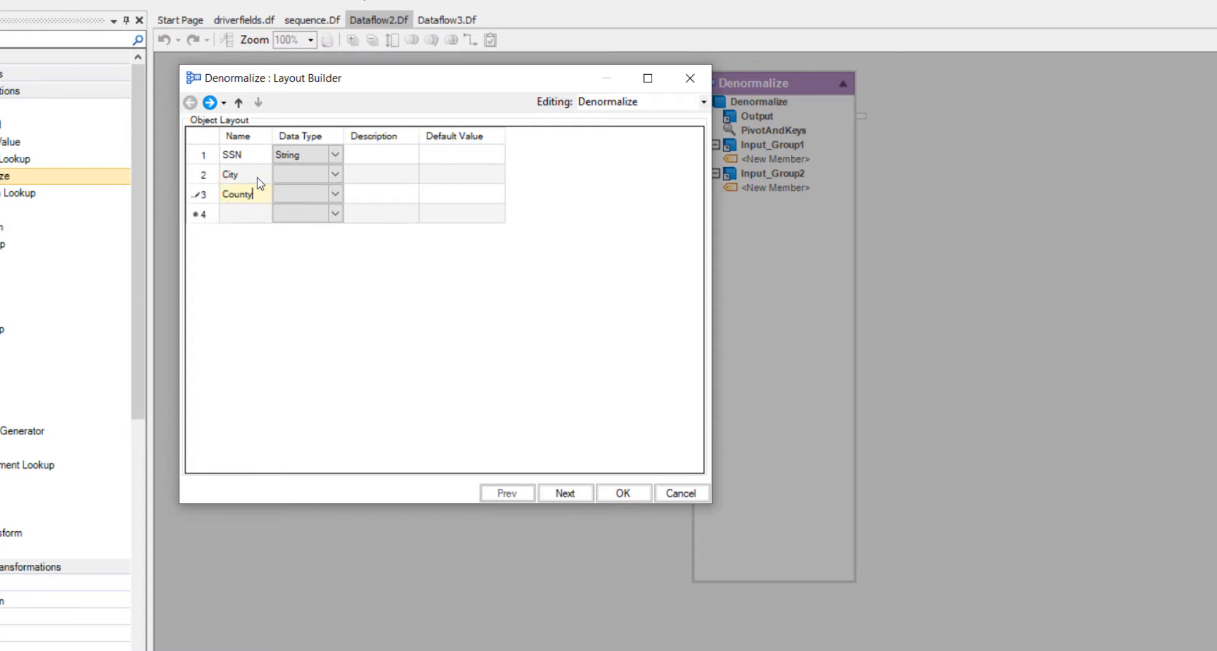
key("Return")
type("State")
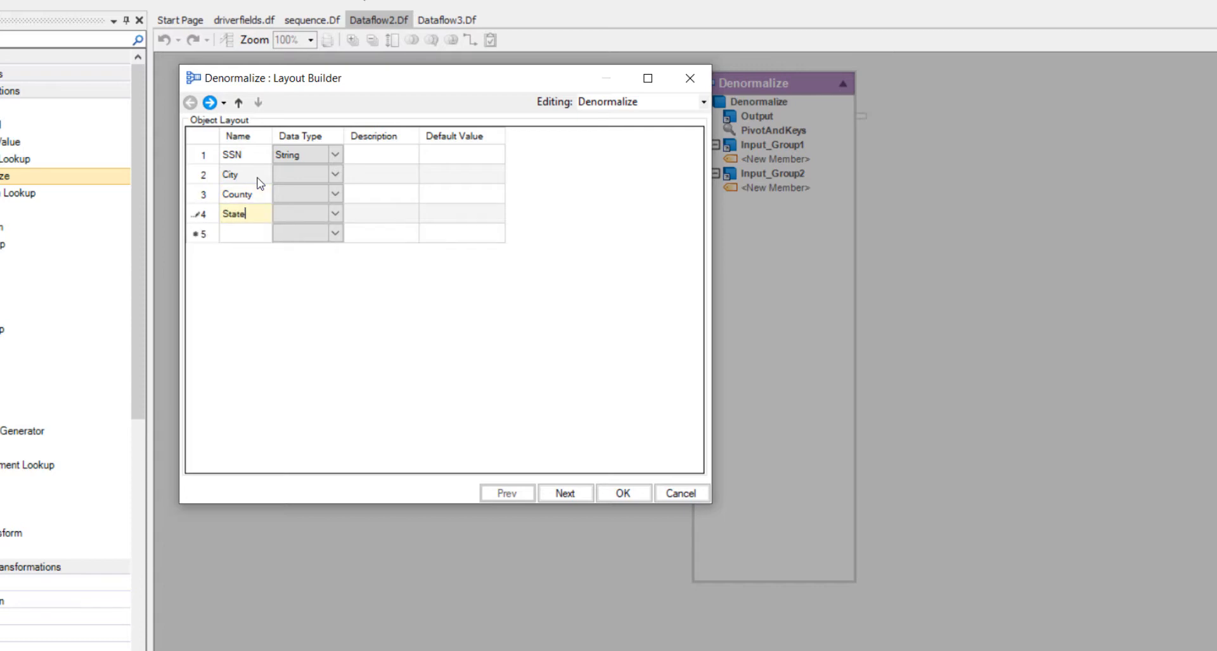
key("Return")
type("Feder")
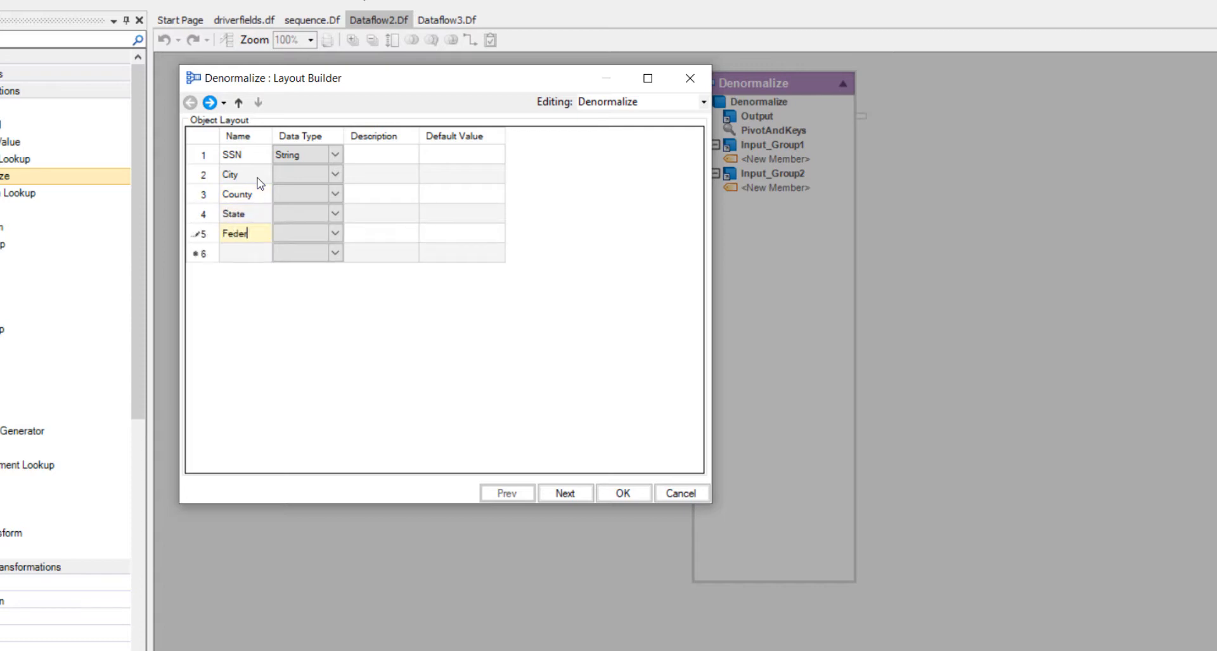
type("al")
Set the data type of the City, County, State and Federal fields to Real.
left_click(314, 170)
left_click(309, 197)
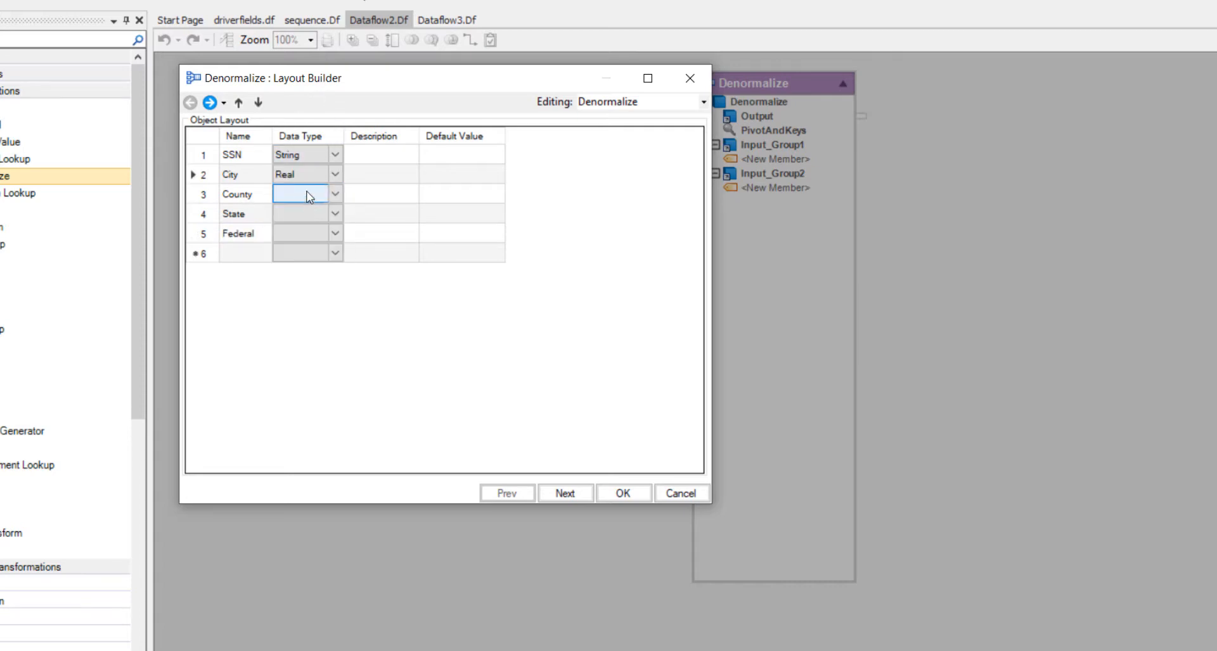
left_click(309, 196)
left_click(298, 220)
left_click(299, 215)
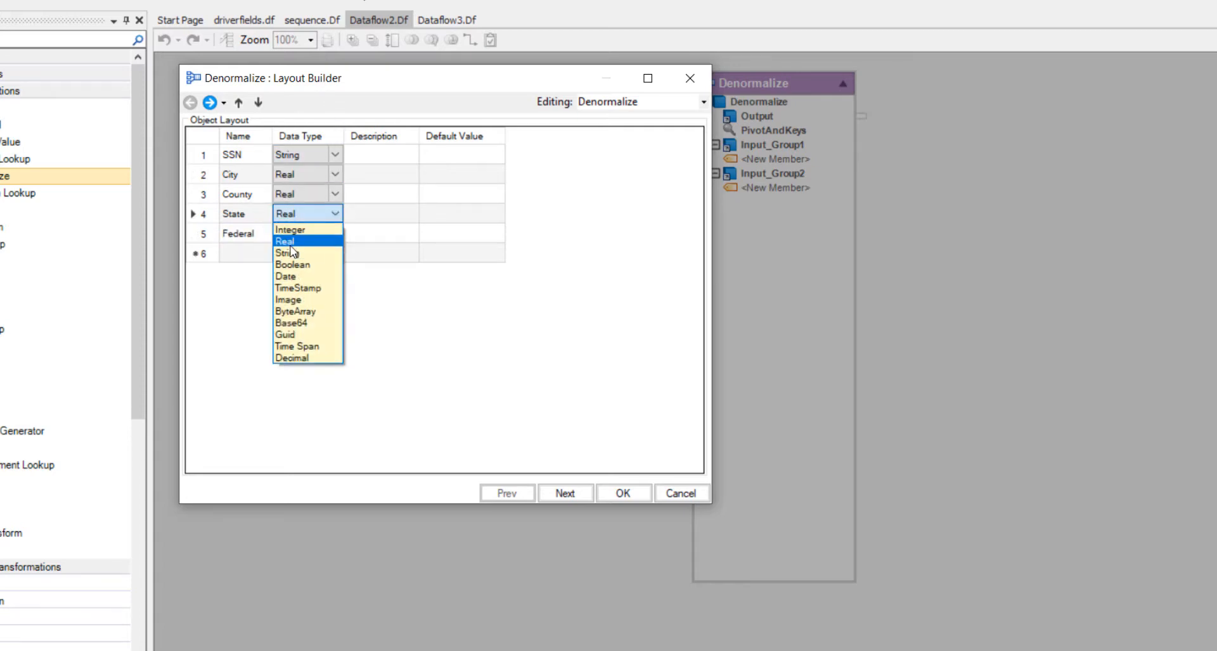
left_click(290, 246)
left_click(299, 235)
left_click(294, 261)
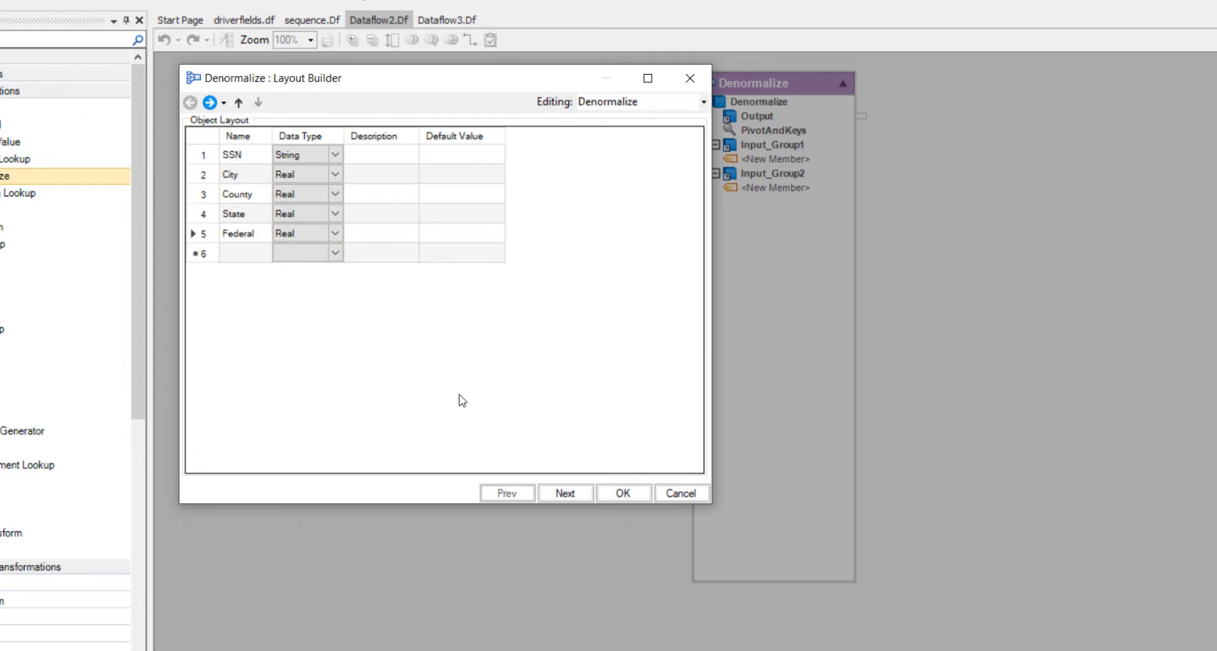
Proceed to the transformation properties and create groups based on sequence with the number of groups set to 4.
left_click(566, 492)
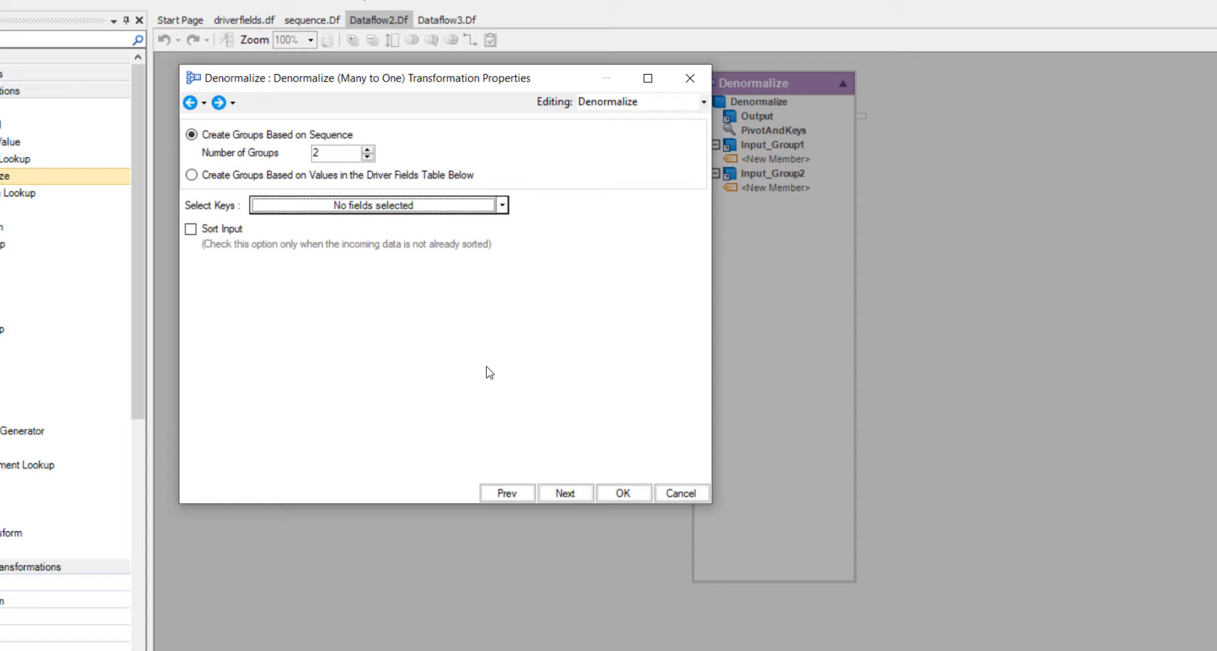
left_click(263, 138)
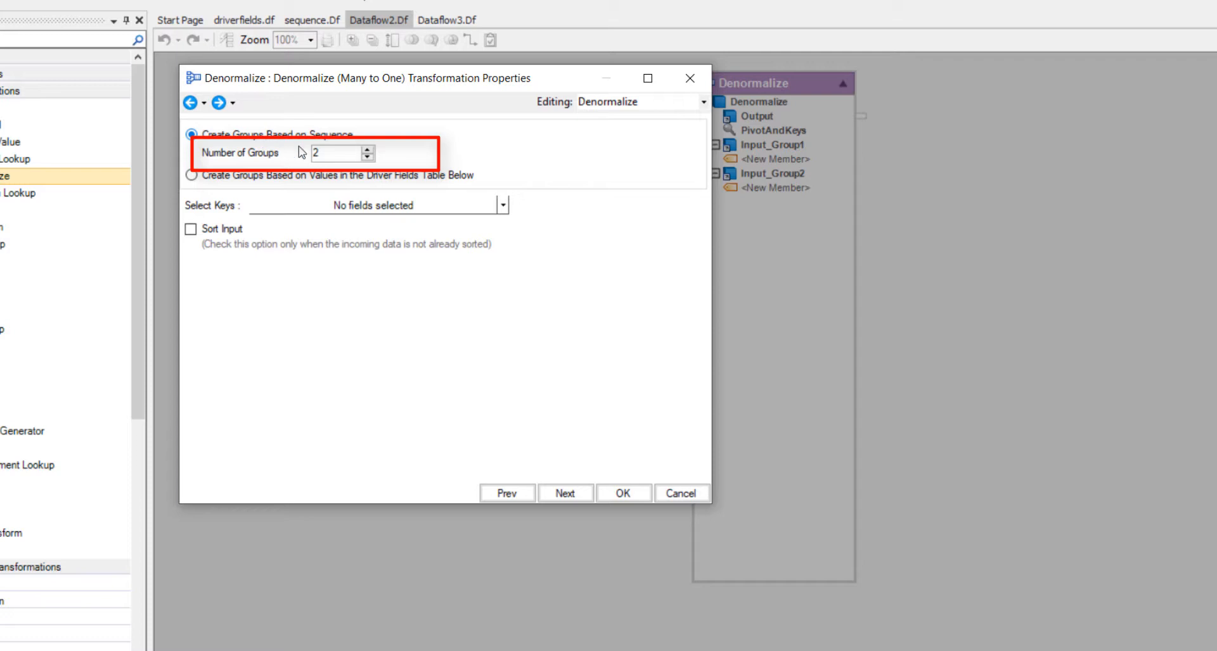
left_click(368, 151)
left_click(368, 151)
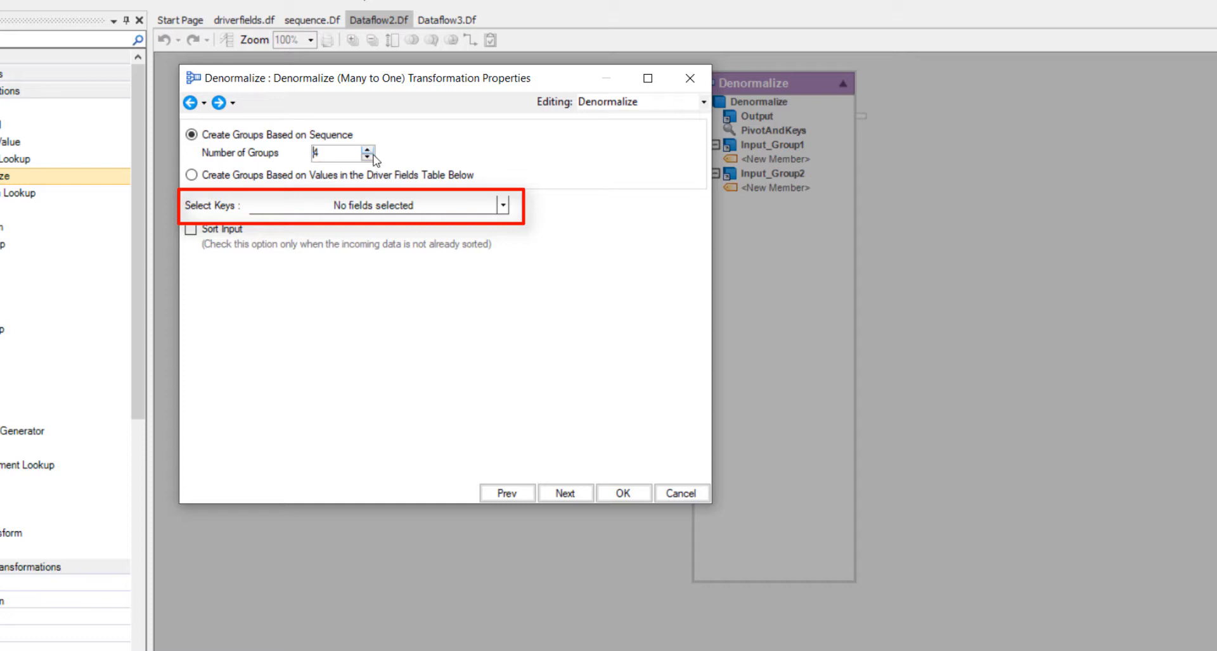
Select SSN as the key field, enable Sort Input, and apply the Denormalize properties.
left_click(496, 212)
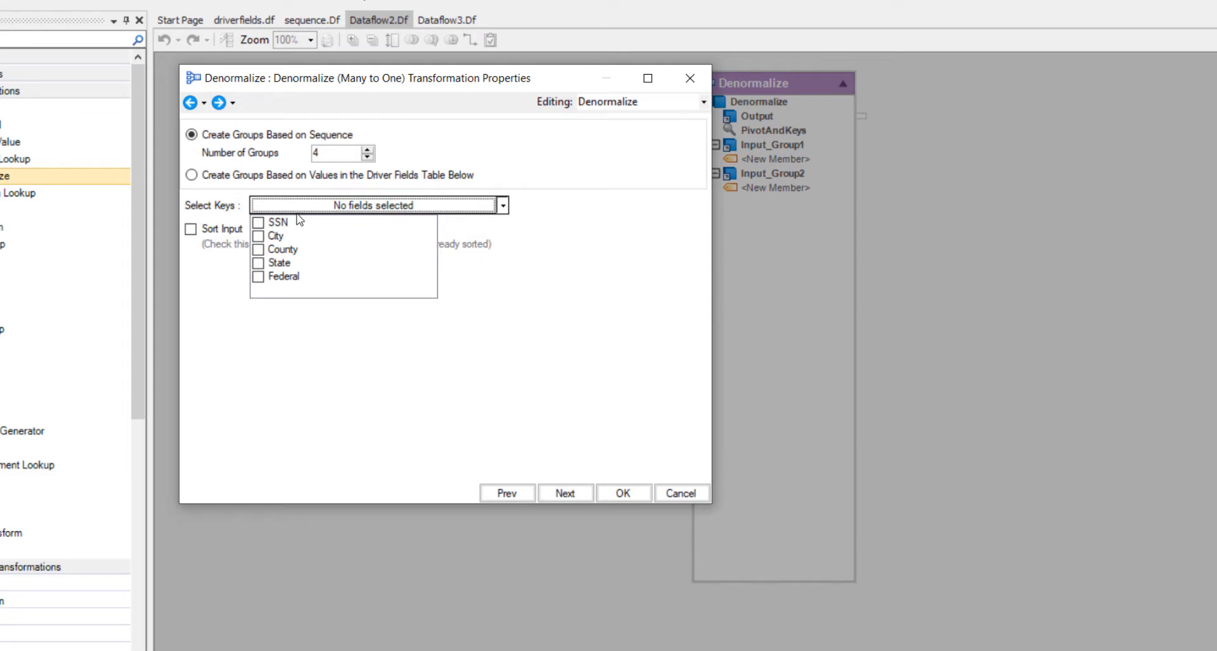
left_click(258, 223)
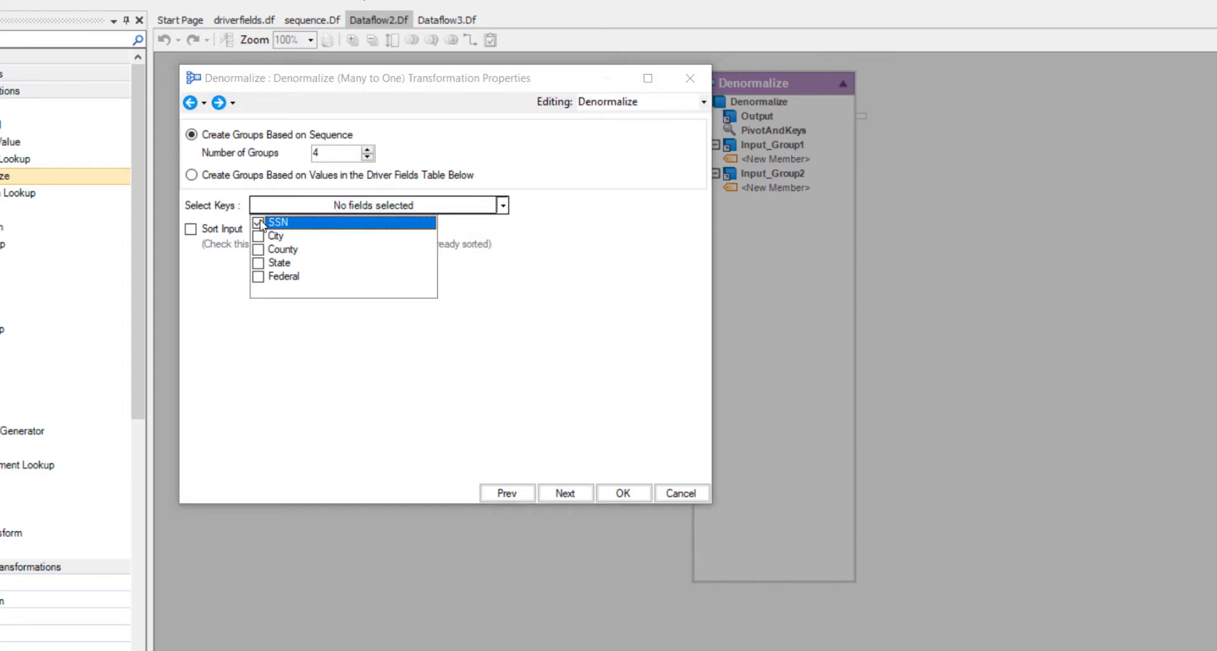
left_click(509, 215)
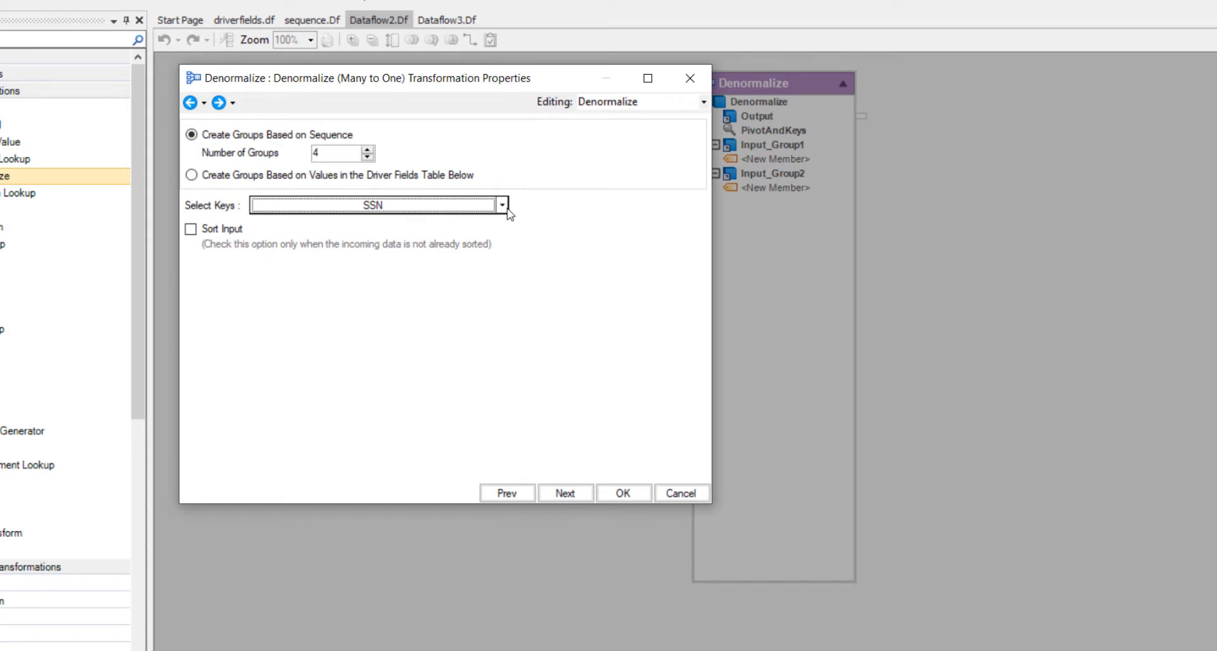
left_click(191, 230)
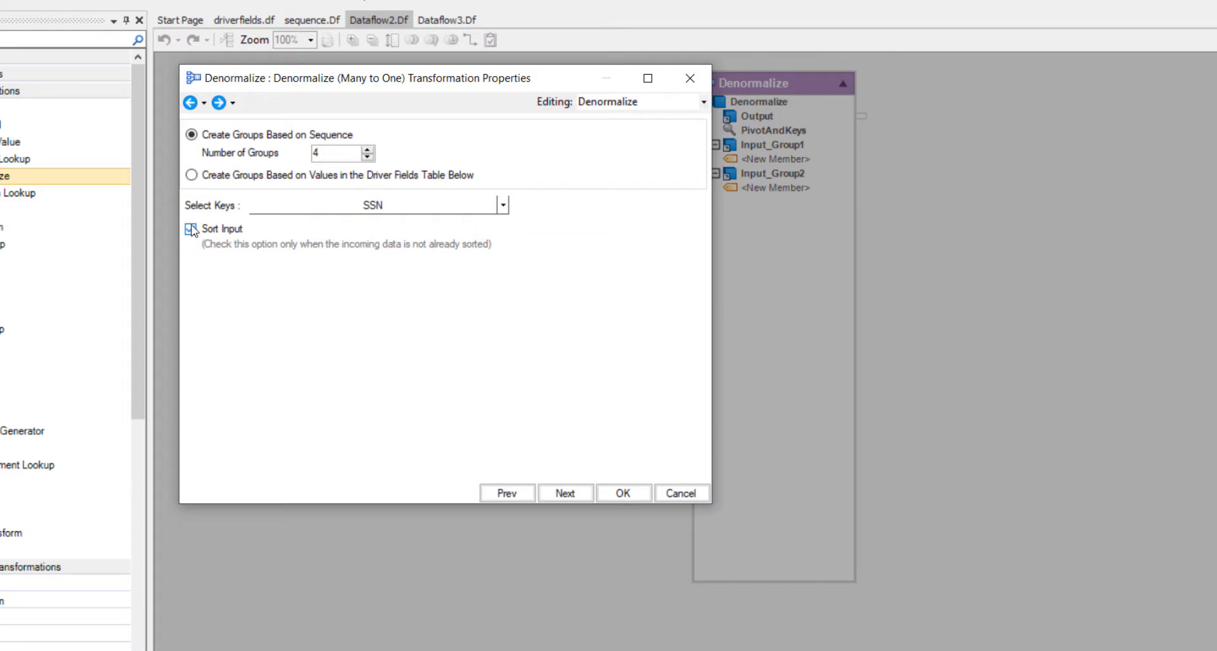
left_click(622, 492)
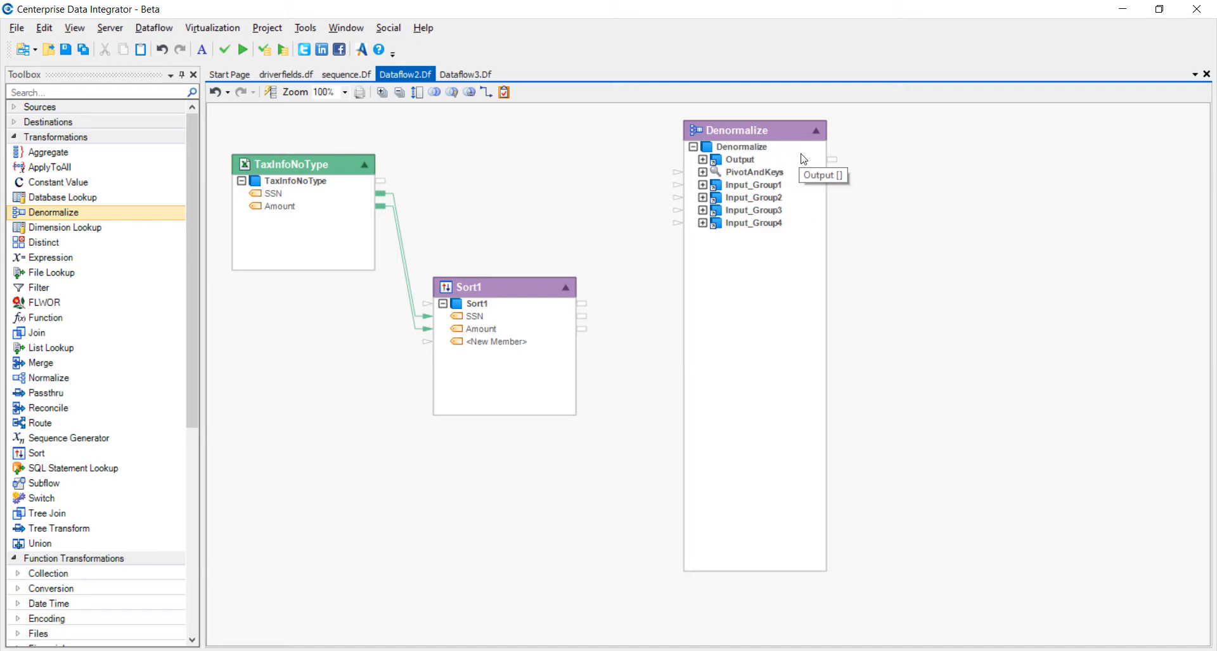
Expand the Output, PivotAndKeys and all four Input_Group nodes of the Denormalize transformation.
left_click(703, 160)
left_click(702, 236)
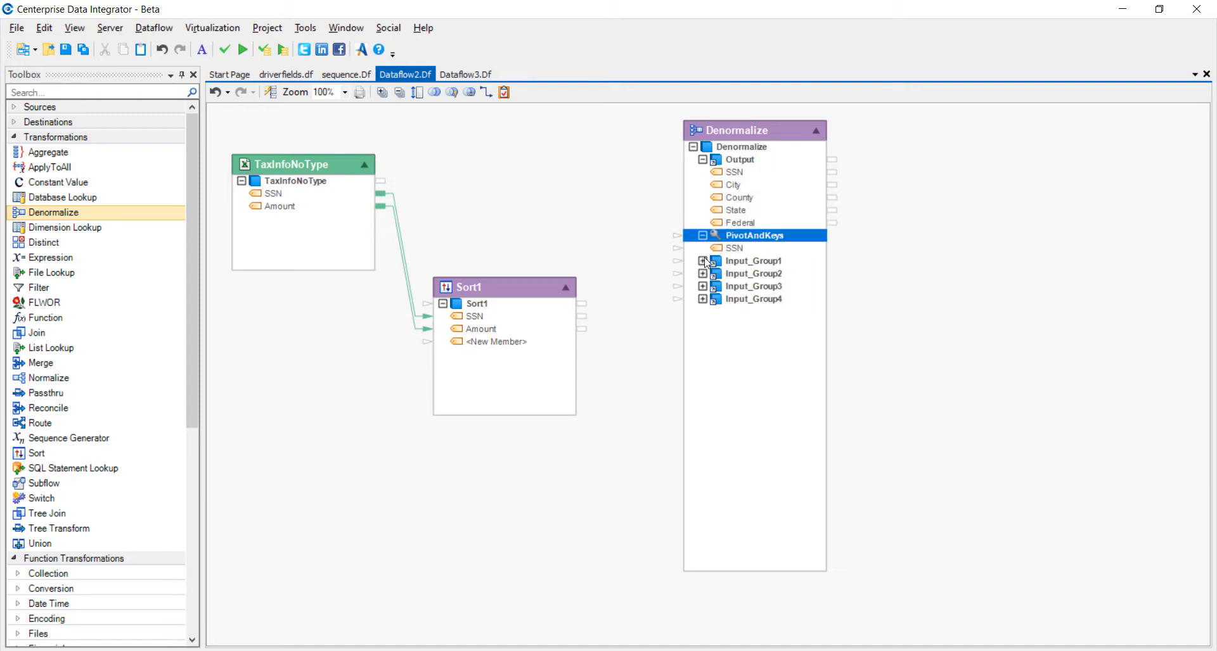
left_click(702, 261)
left_click(702, 338)
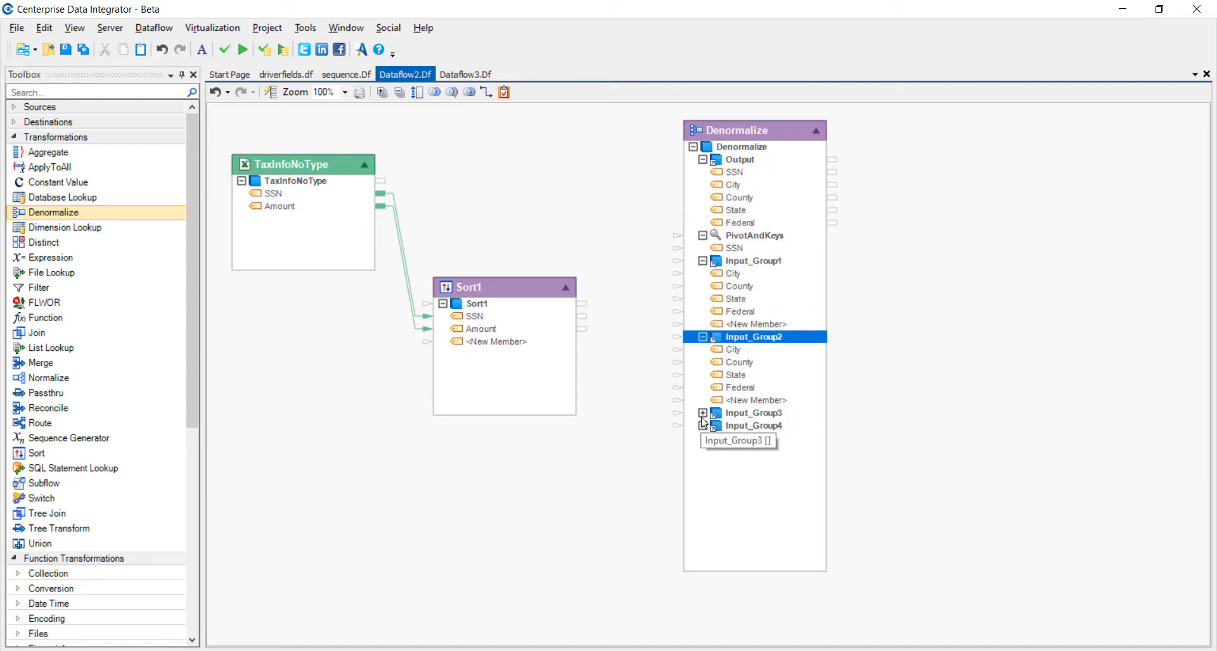
left_click(702, 413)
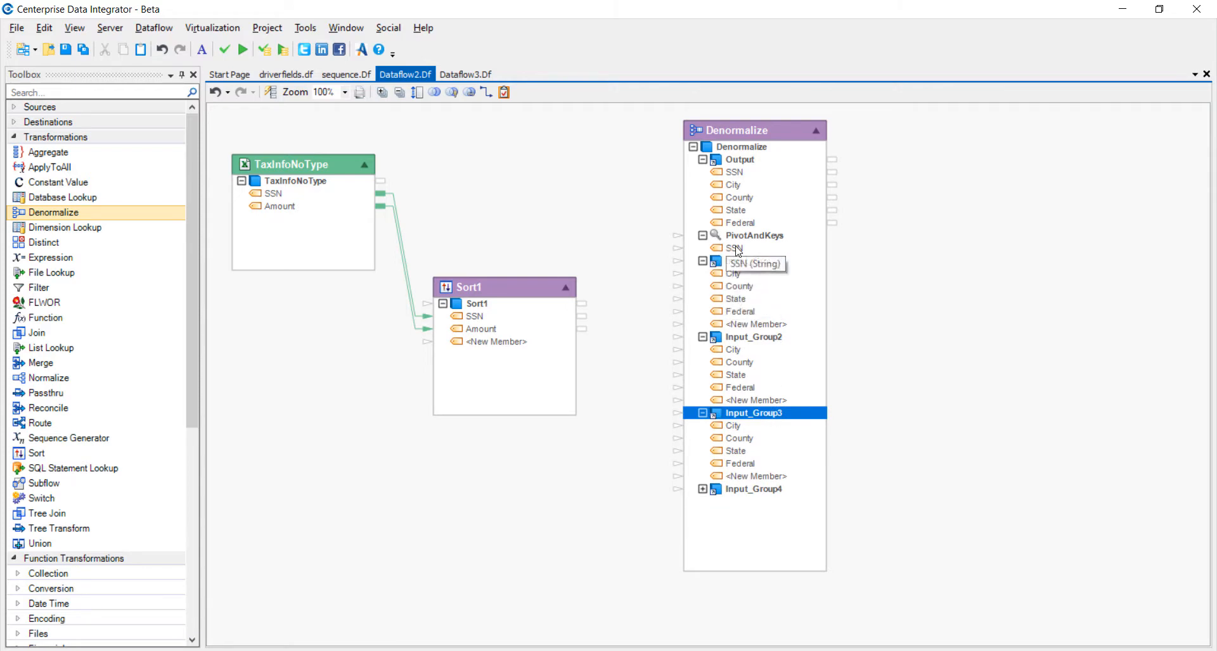
left_click(702, 489)
left_click(638, 491)
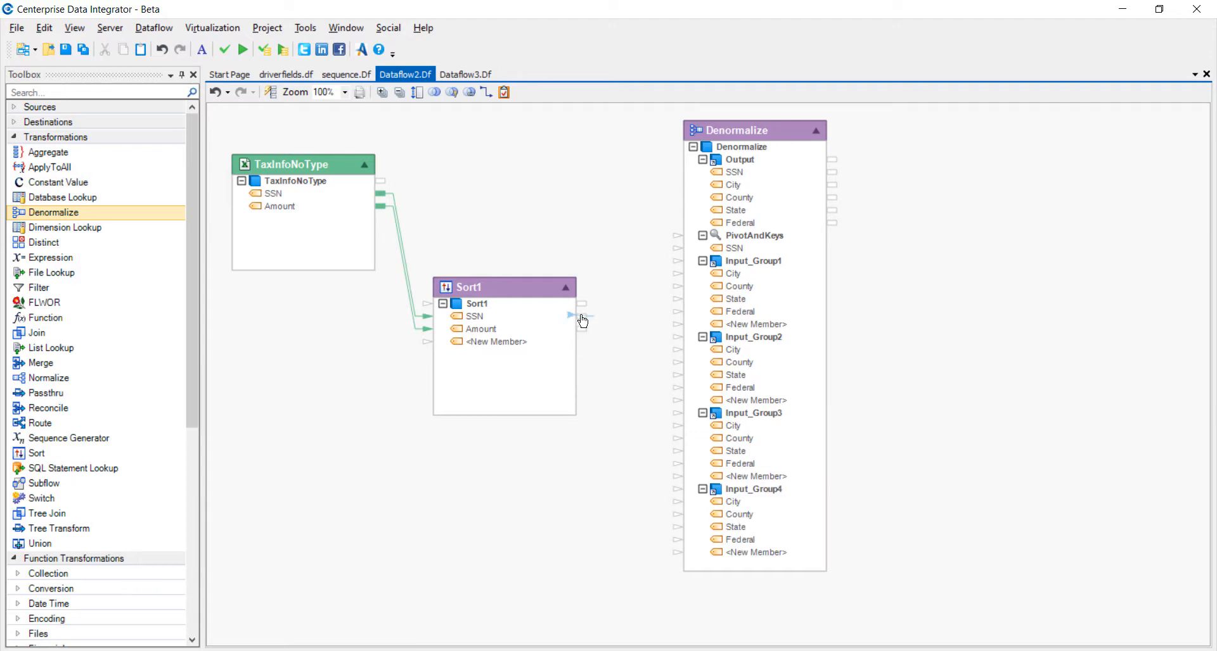
Map Sort1's SSN to the PivotAndKeys SSN, and Amount to City in Input_Group1, County in Input_Group2, State in Input_Group3 and Federal in Input_Group4.
left_click_drag(582, 322, 640, 254)
left_click_drag(581, 329, 677, 273)
mouse_move(581, 328)
left_mouse_down()
mouse_move(627, 362)
mouse_move(676, 362)
left_mouse_up()
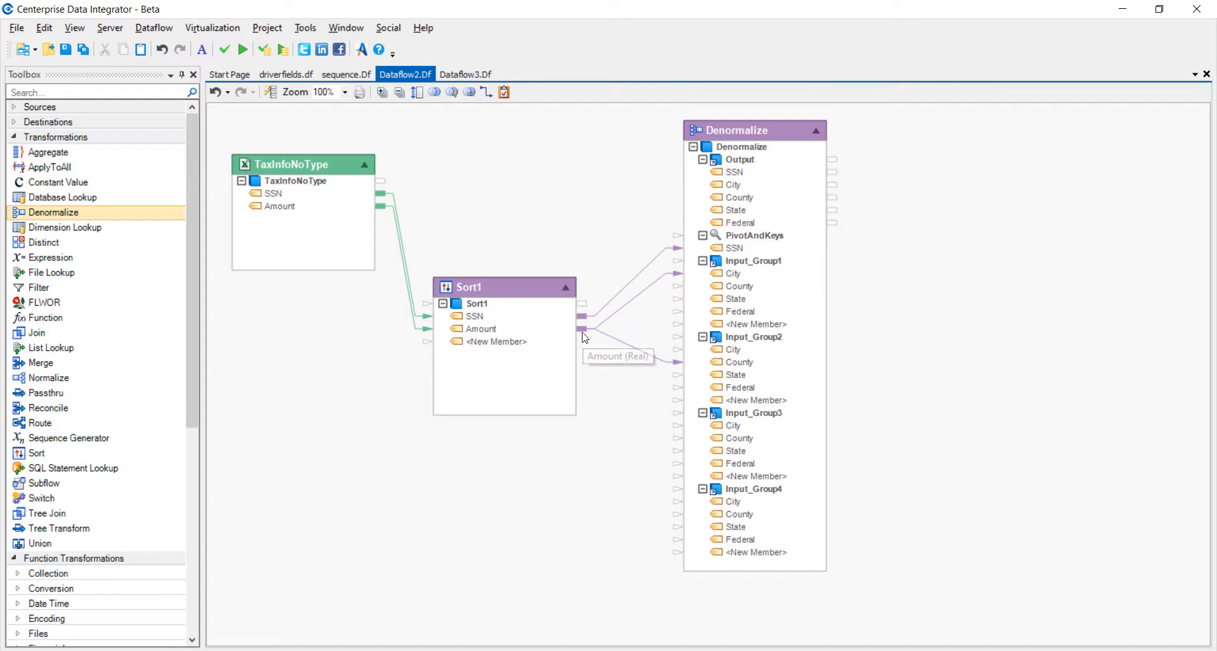
mouse_move(582, 330)
left_mouse_down()
mouse_move(660, 451)
mouse_move(677, 450)
left_mouse_up()
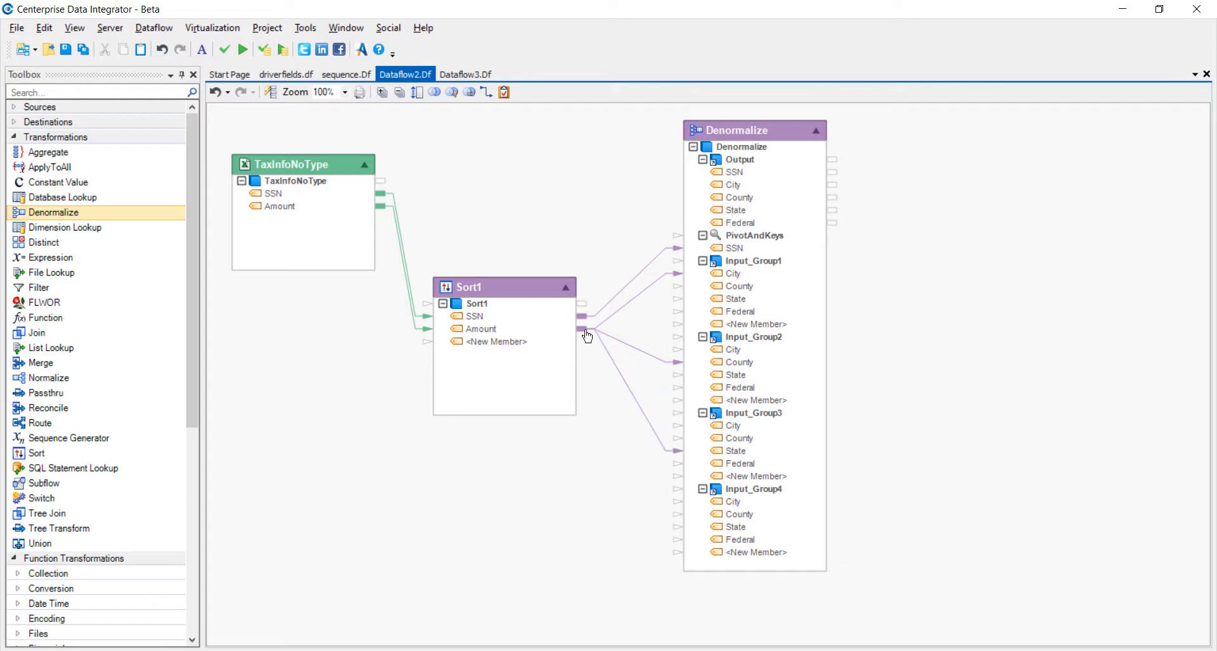
mouse_move(587, 336)
left_mouse_down()
mouse_move(658, 503)
mouse_move(659, 542)
left_mouse_up()
Preview the output data of the Denormalize transformation and close the preview.
right_click(743, 129)
left_click(795, 181)
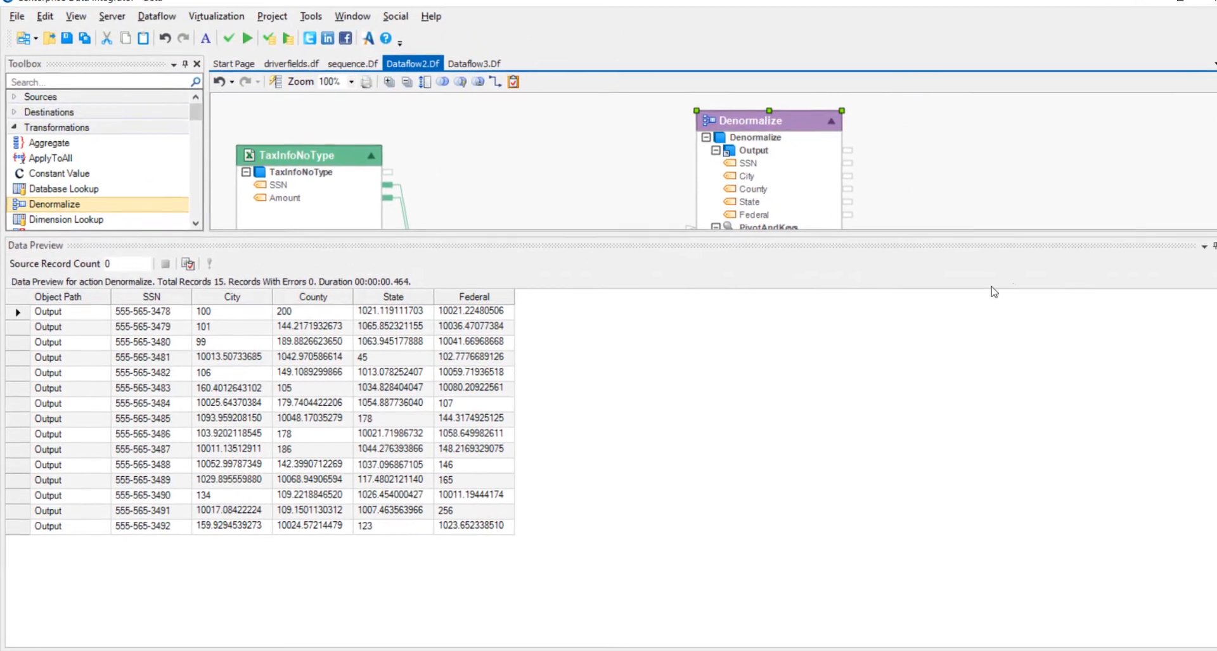
left_click(1204, 253)
Switch to the Dataflow3.Df dataflow and preview the Sort1 output with its TaxType field, hiding the preview when done.
left_click(465, 75)
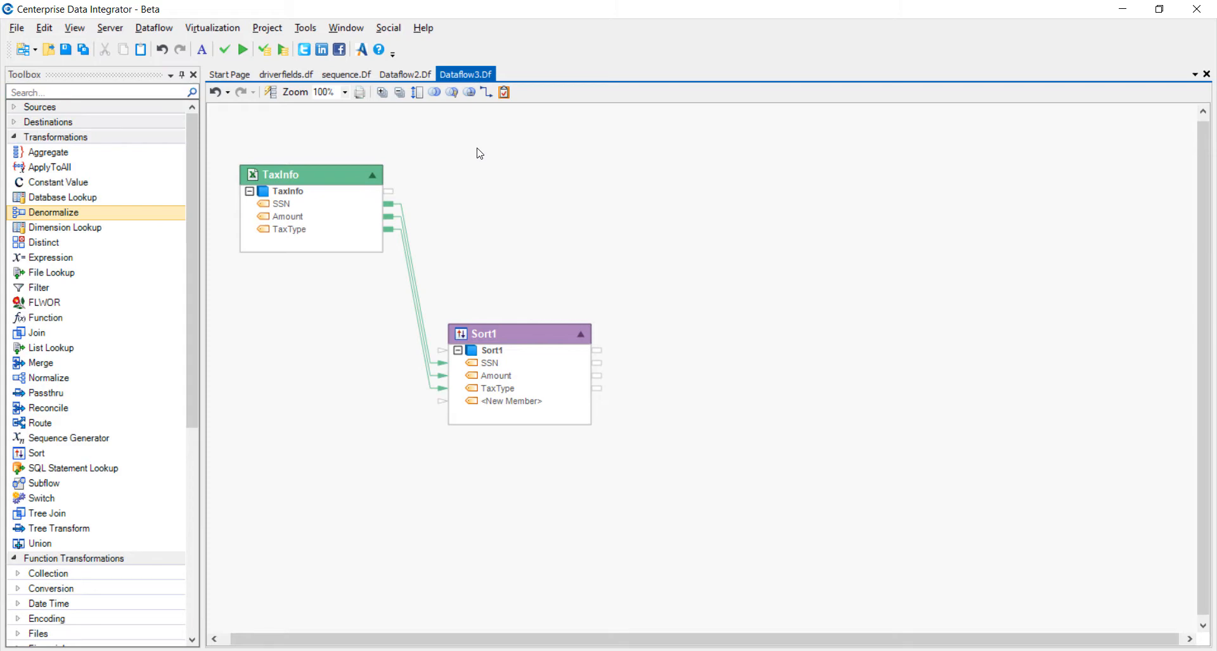
left_click(338, 167)
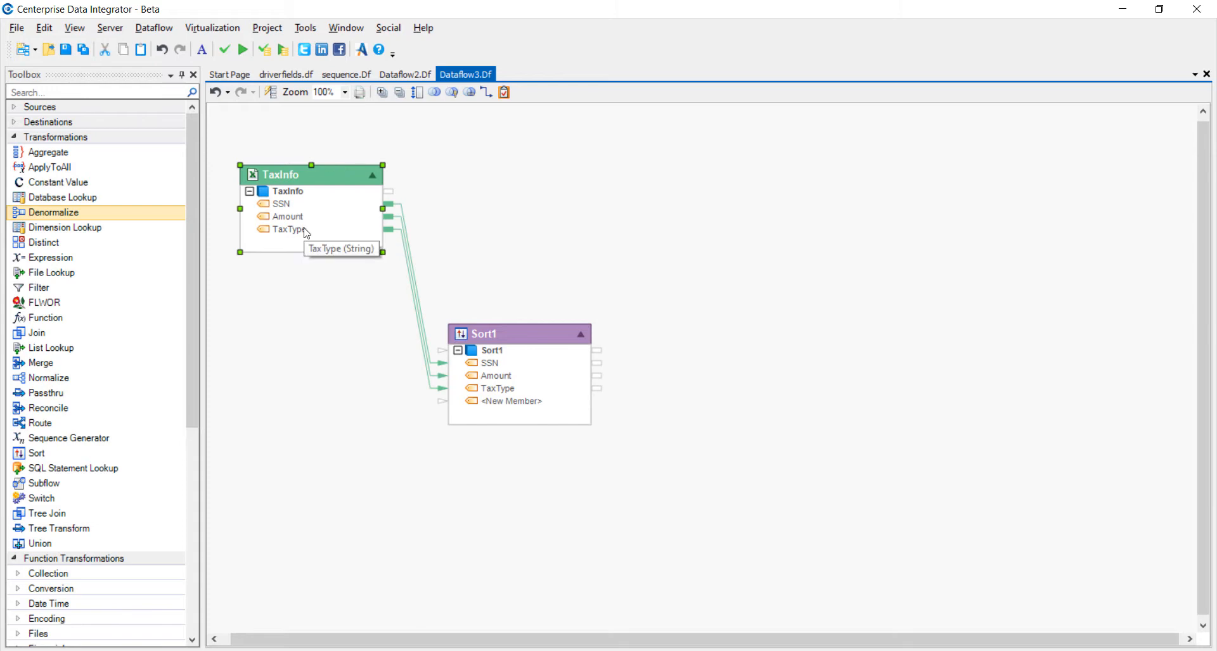
left_click(501, 332)
right_click(502, 332)
left_click(555, 53)
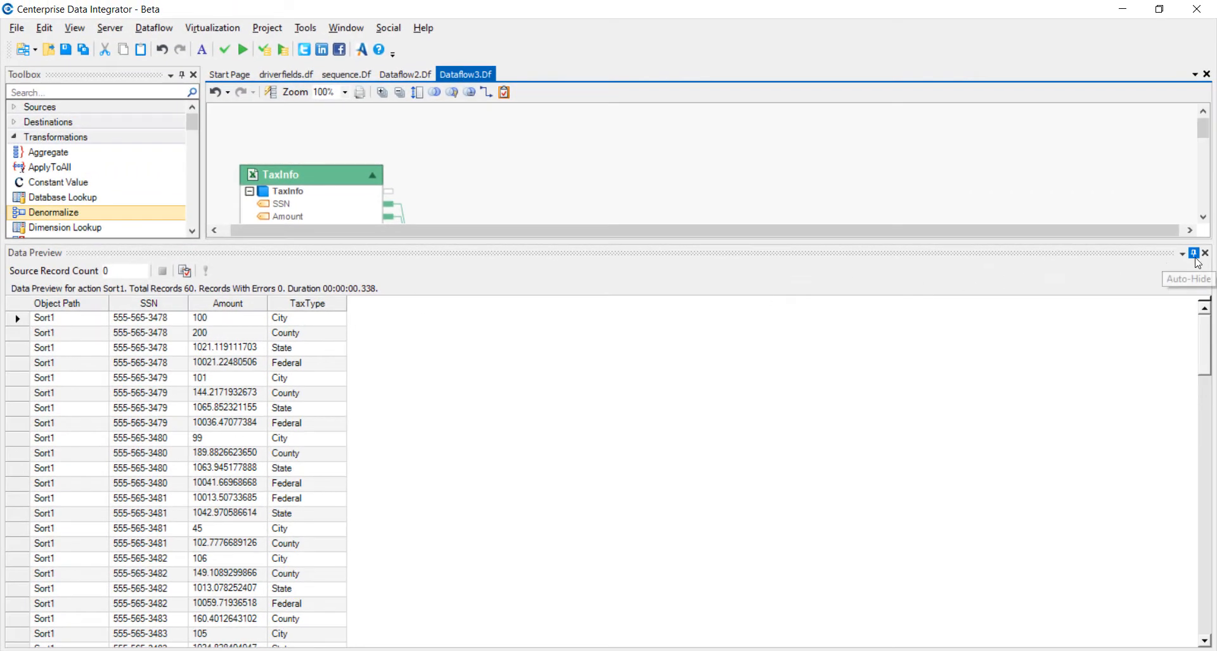
left_click(1195, 258)
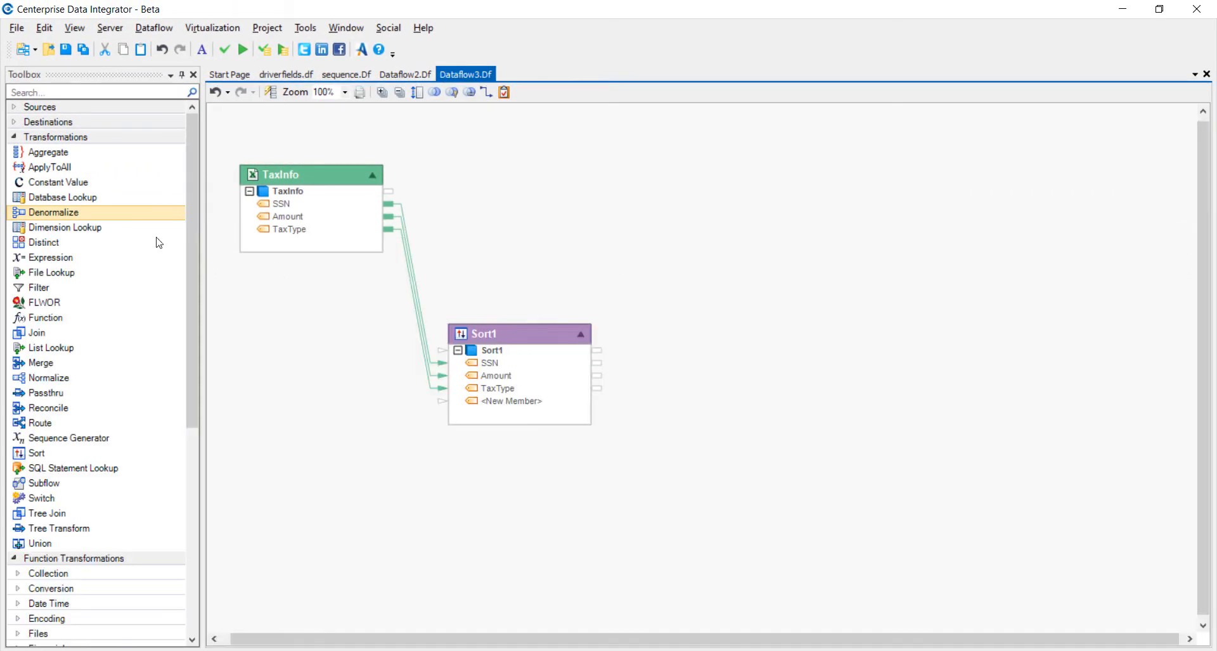
Add a Denormalize transformation beside the TaxInfo source and define the layout fields SSN, City, County, State and Federal.
left_click_drag(101, 215, 681, 173)
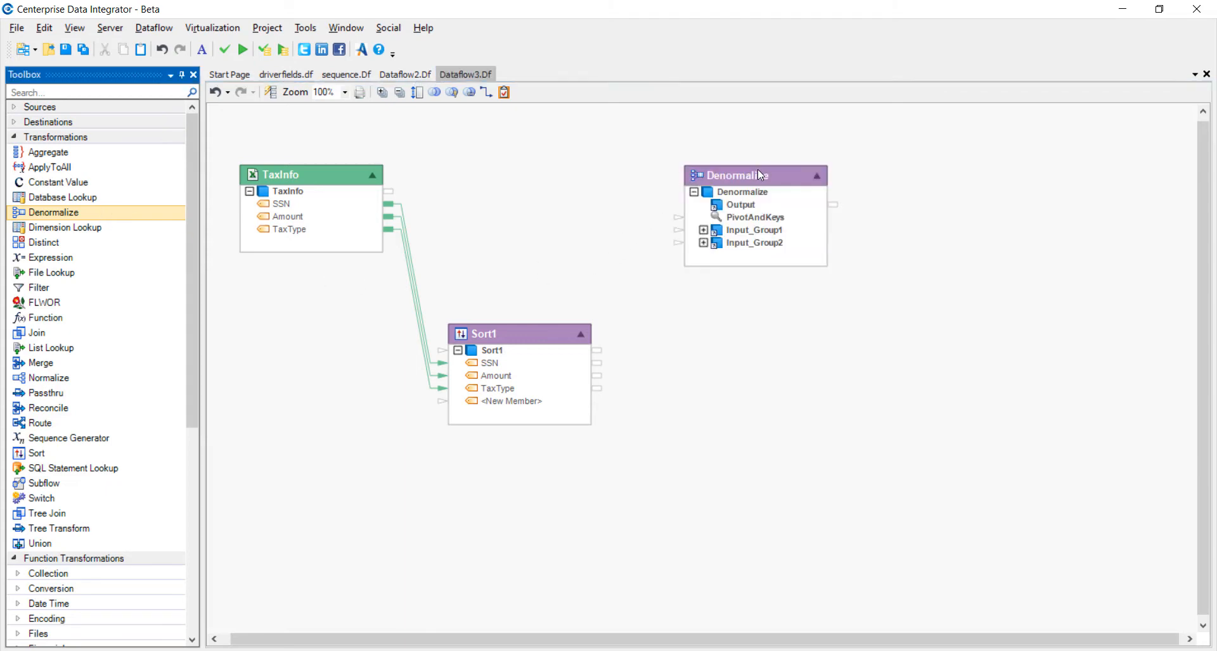
double_click(757, 169)
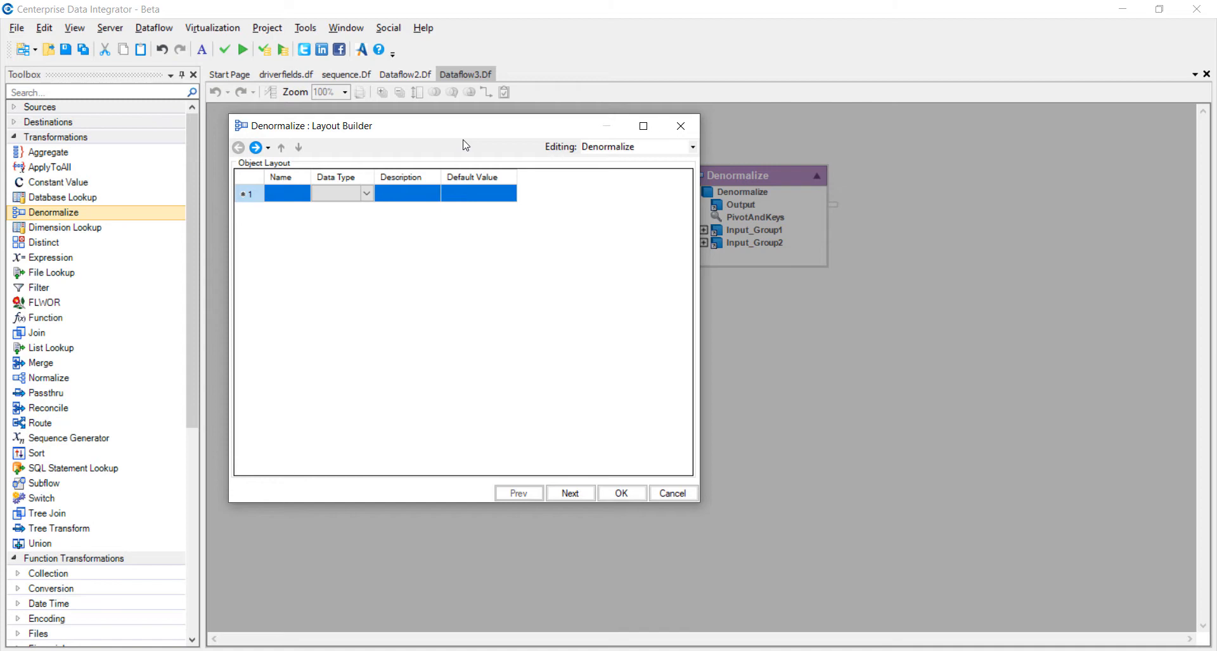
left_click(288, 194)
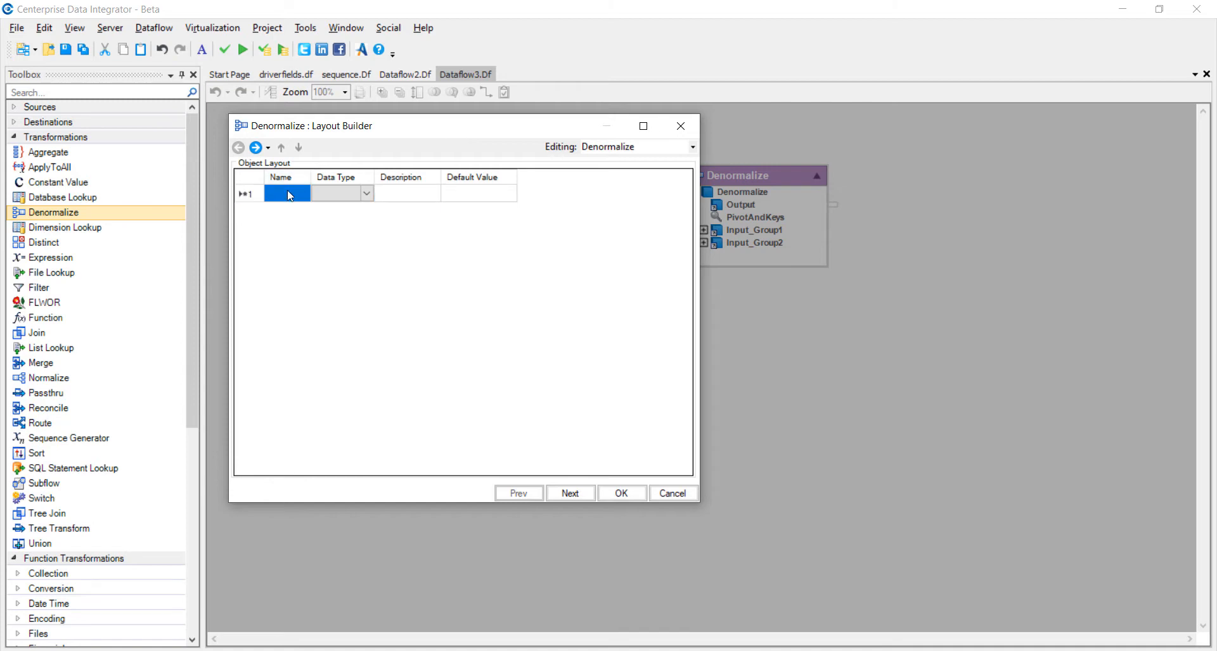
type("SSN")
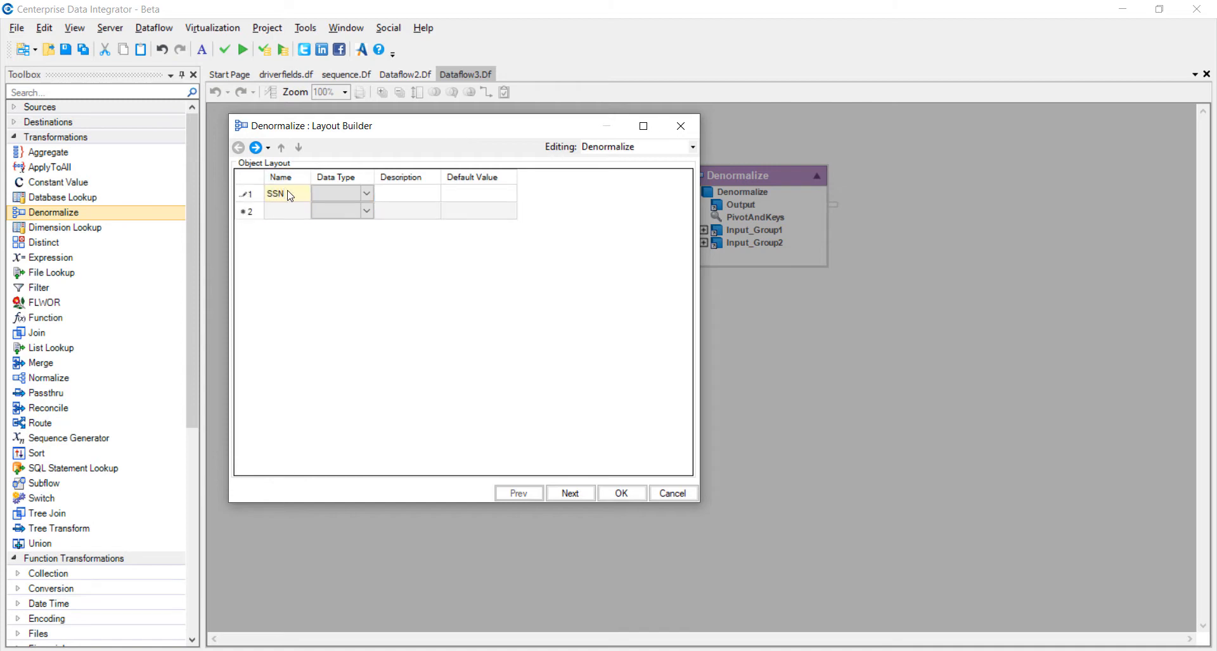
key("Return")
type("City")
key("Return")
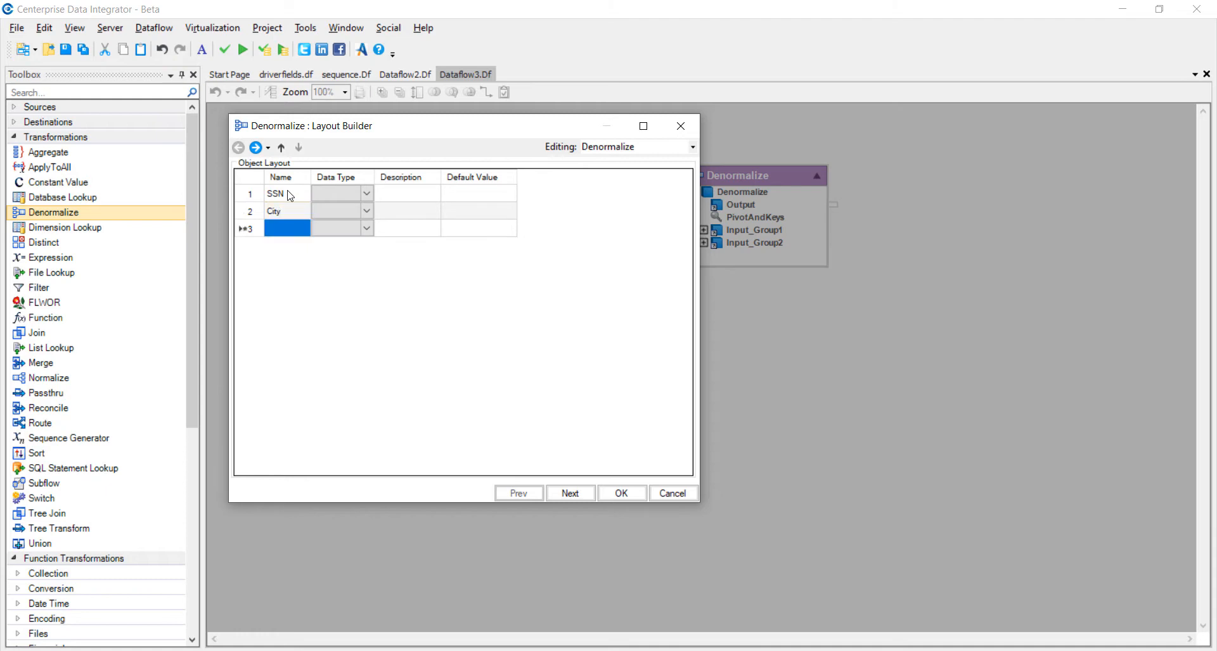
type("County")
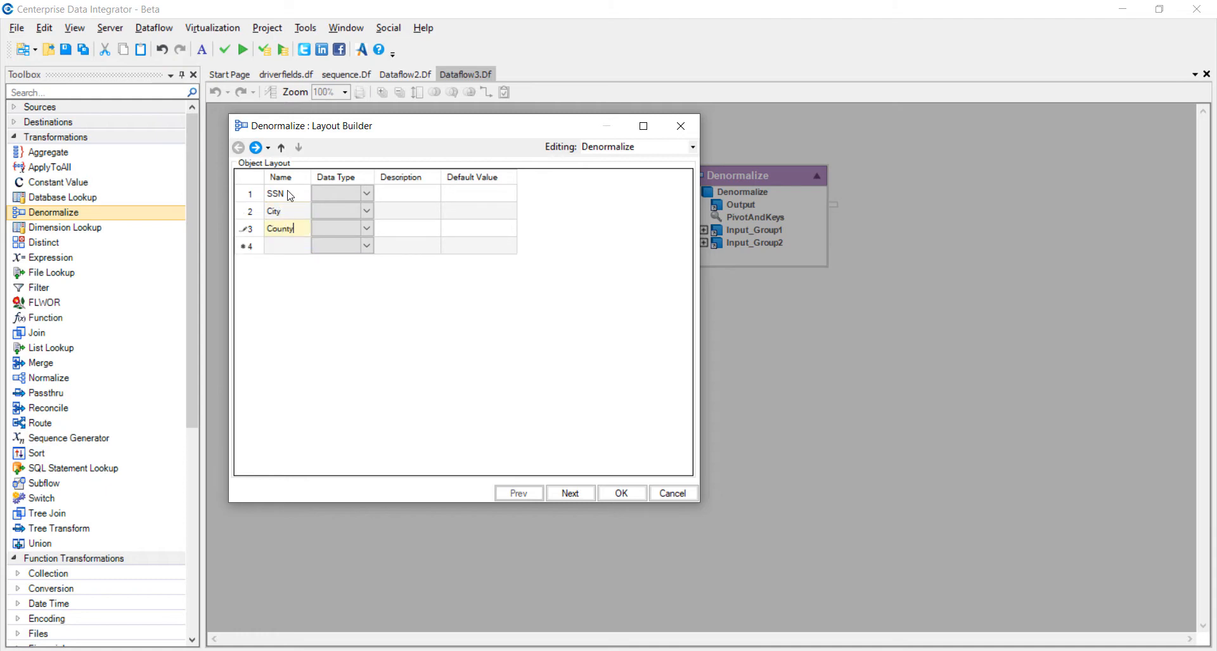
key("Return")
type("State")
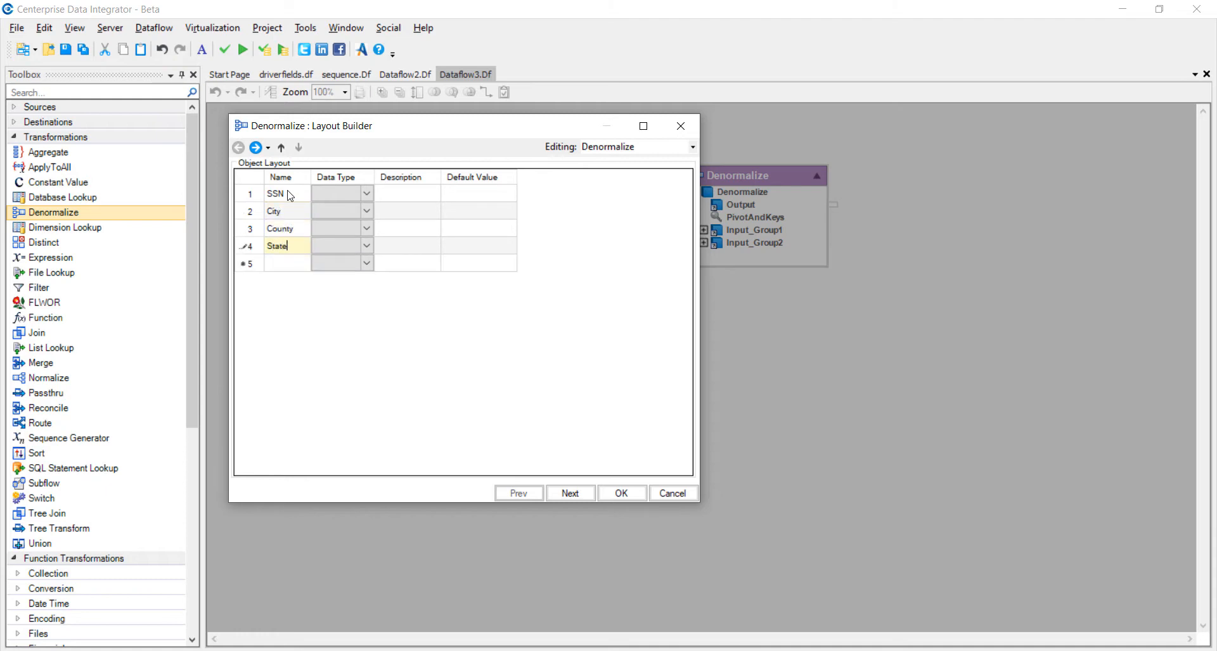
key("Return")
type("Federal")
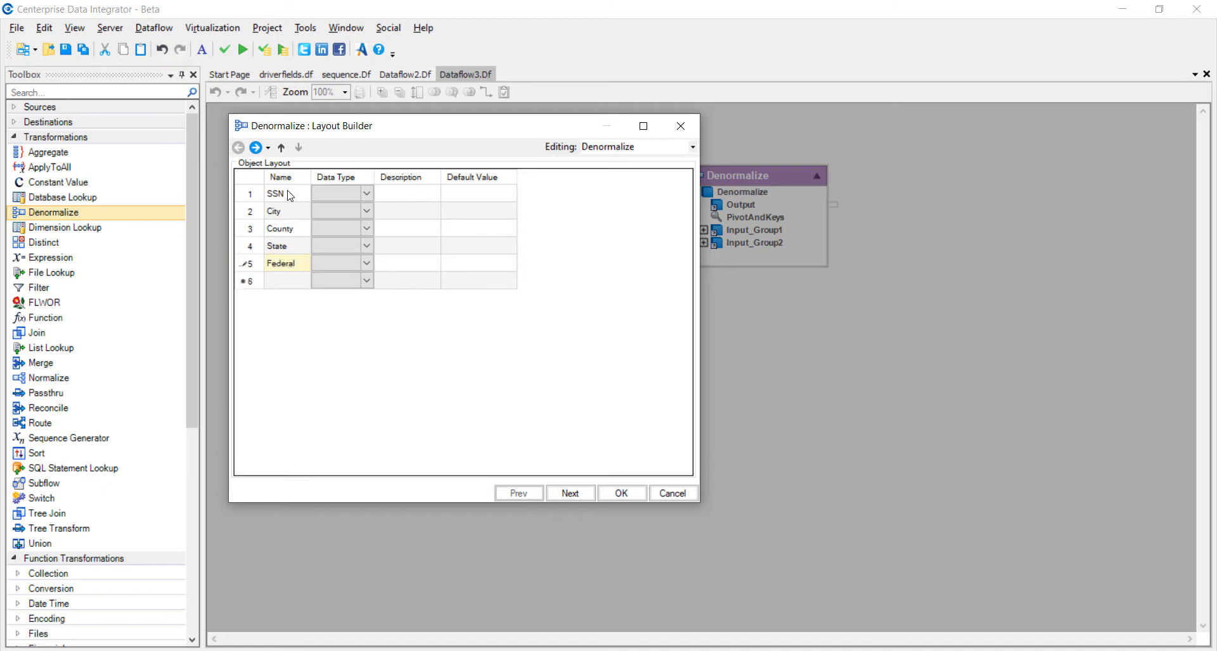
Set the SSN field's data type to String and the City, County, State and Federal fields to Real.
left_click(342, 194)
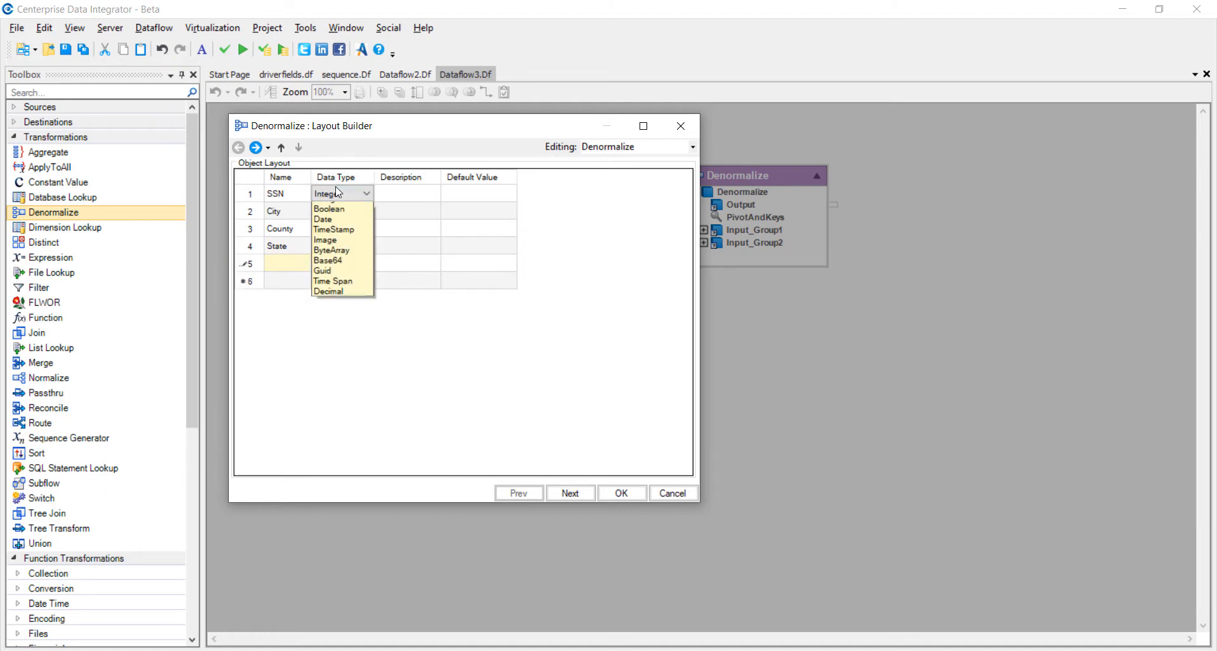
left_click(336, 229)
left_click(333, 213)
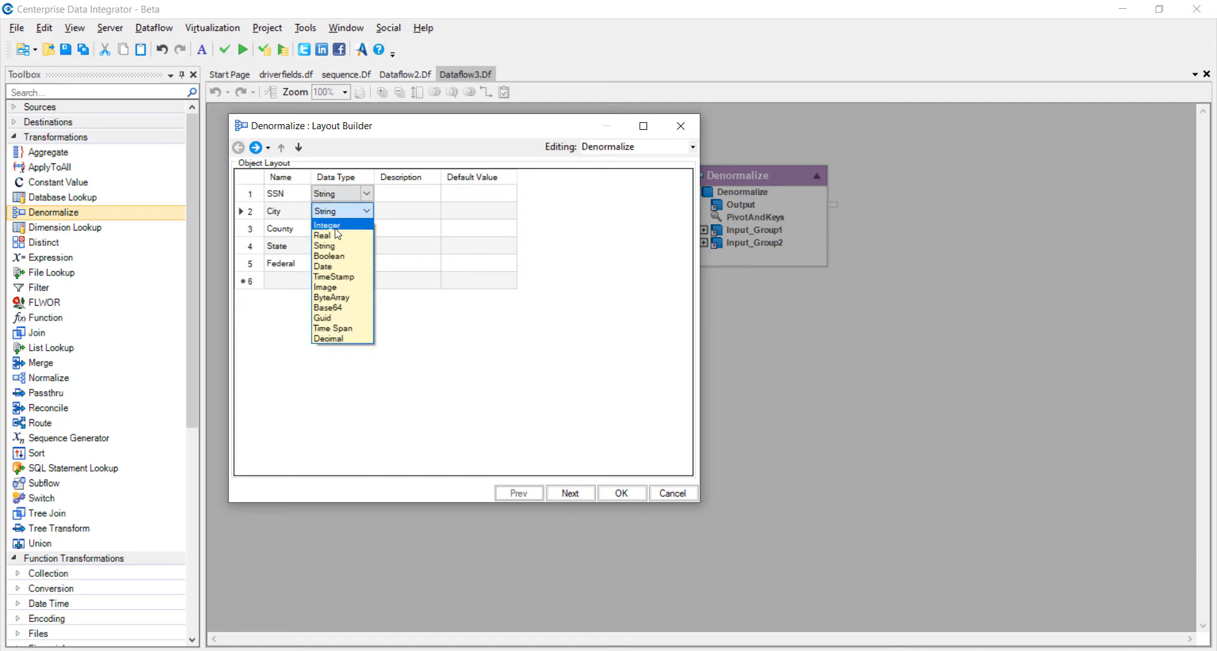
left_click(335, 236)
left_click(339, 229)
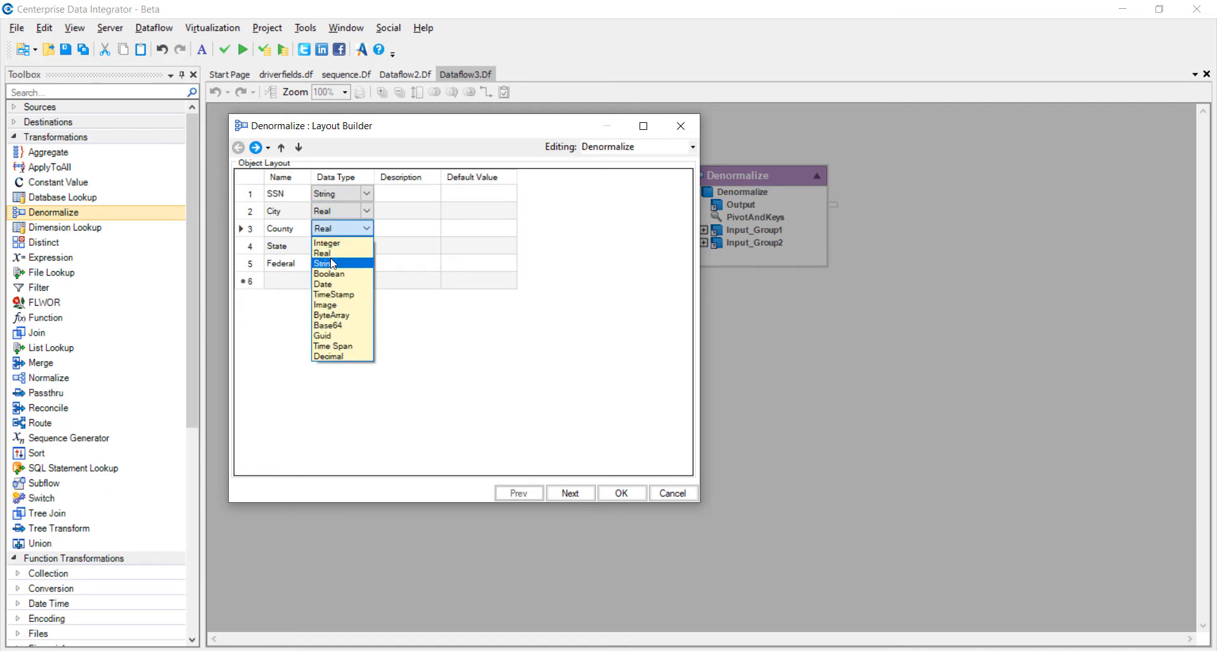
left_click(338, 247)
left_click(335, 247)
left_click(334, 263)
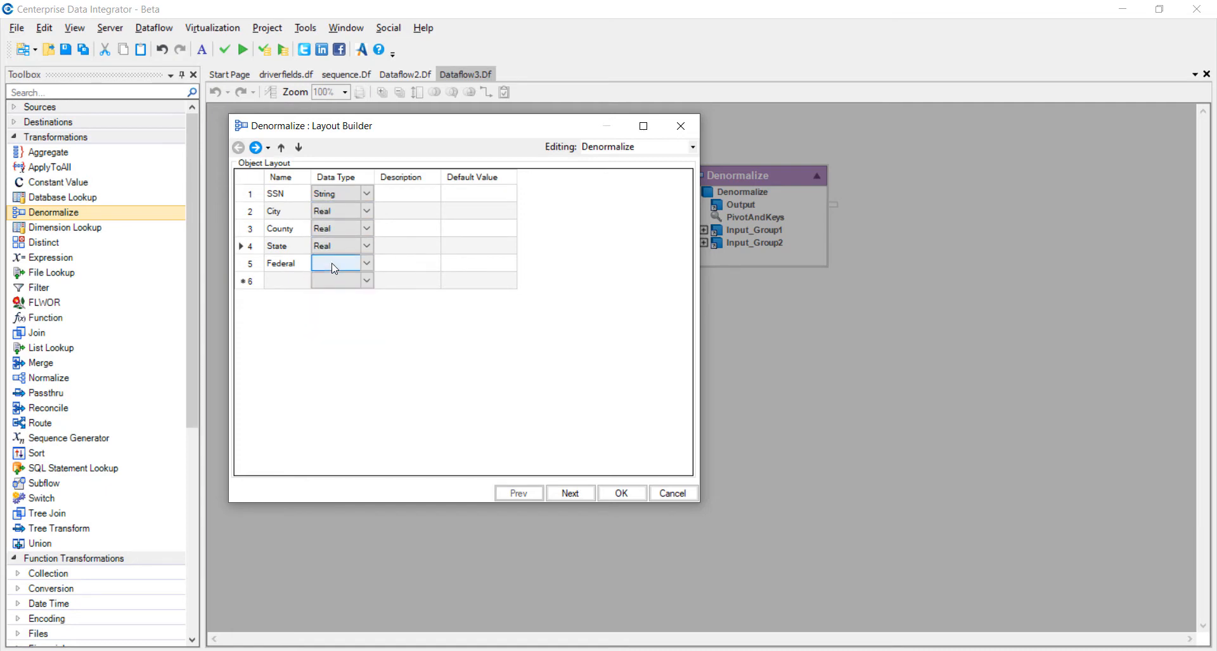
left_click(336, 263)
left_click(336, 264)
left_click(334, 288)
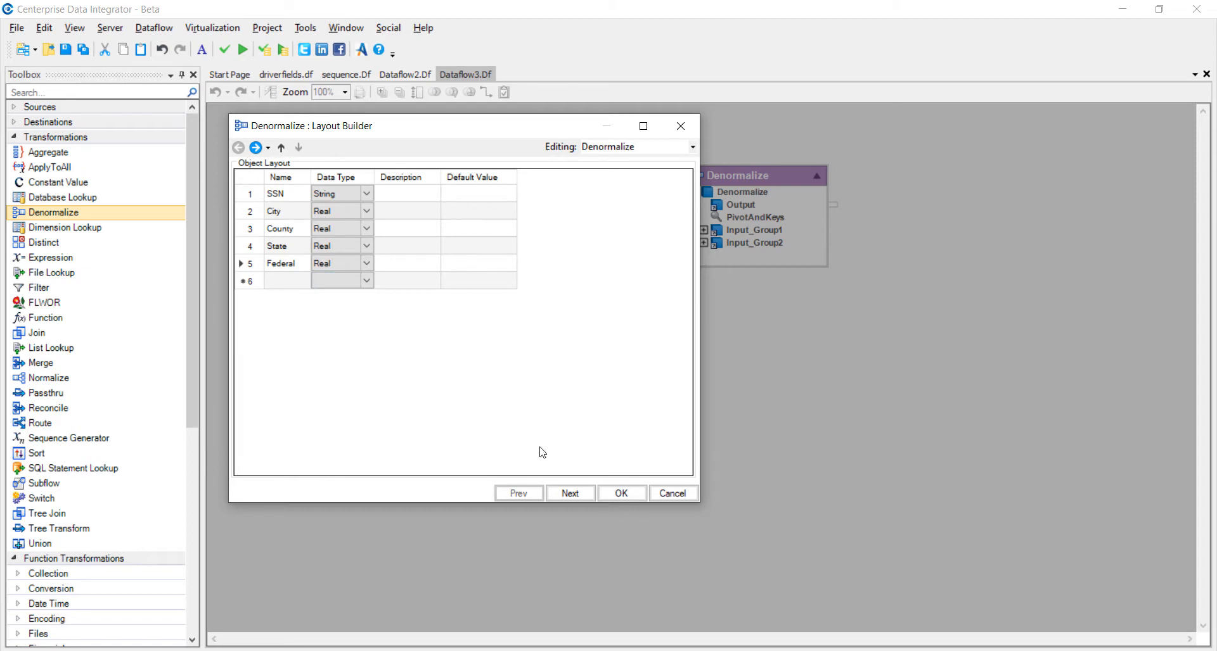
Proceed to the transformation properties, create groups based on values in the driver fields table, and select SSN as the key.
left_click(570, 493)
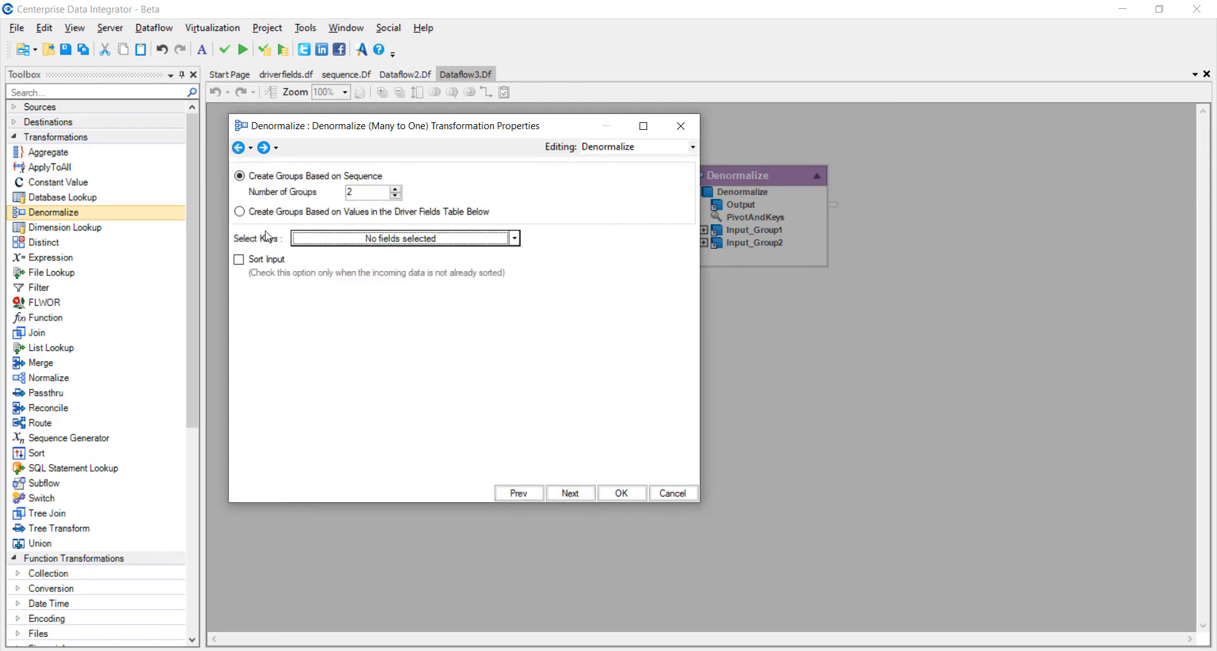
left_click(244, 213)
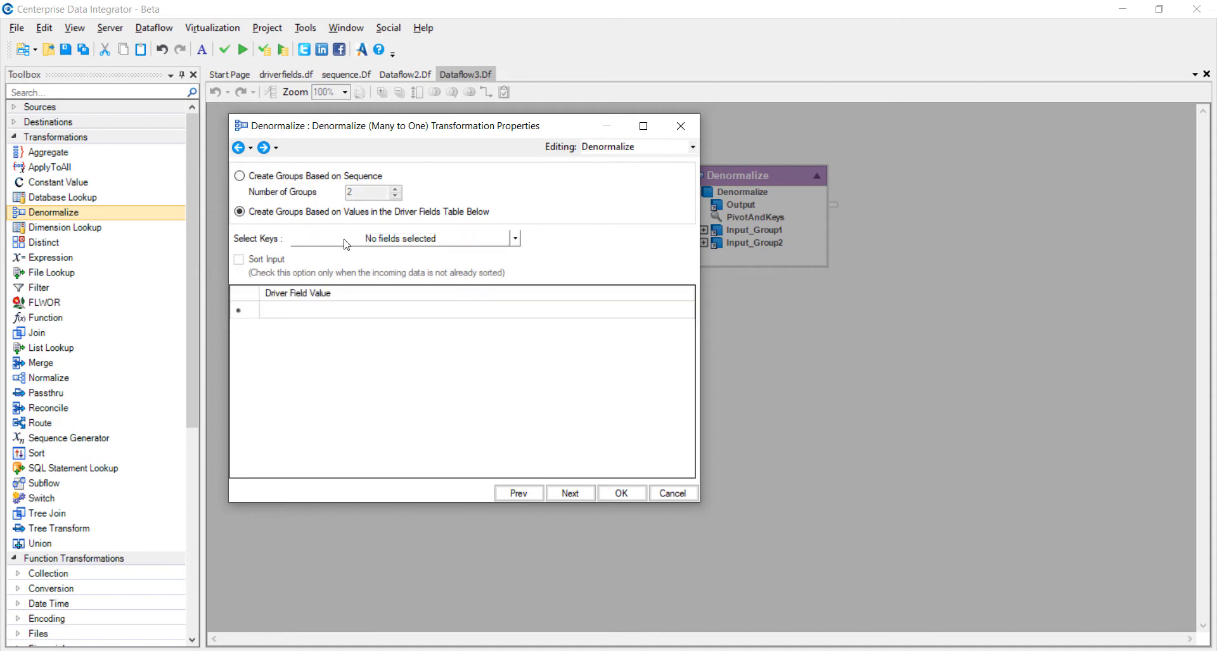
left_click(516, 239)
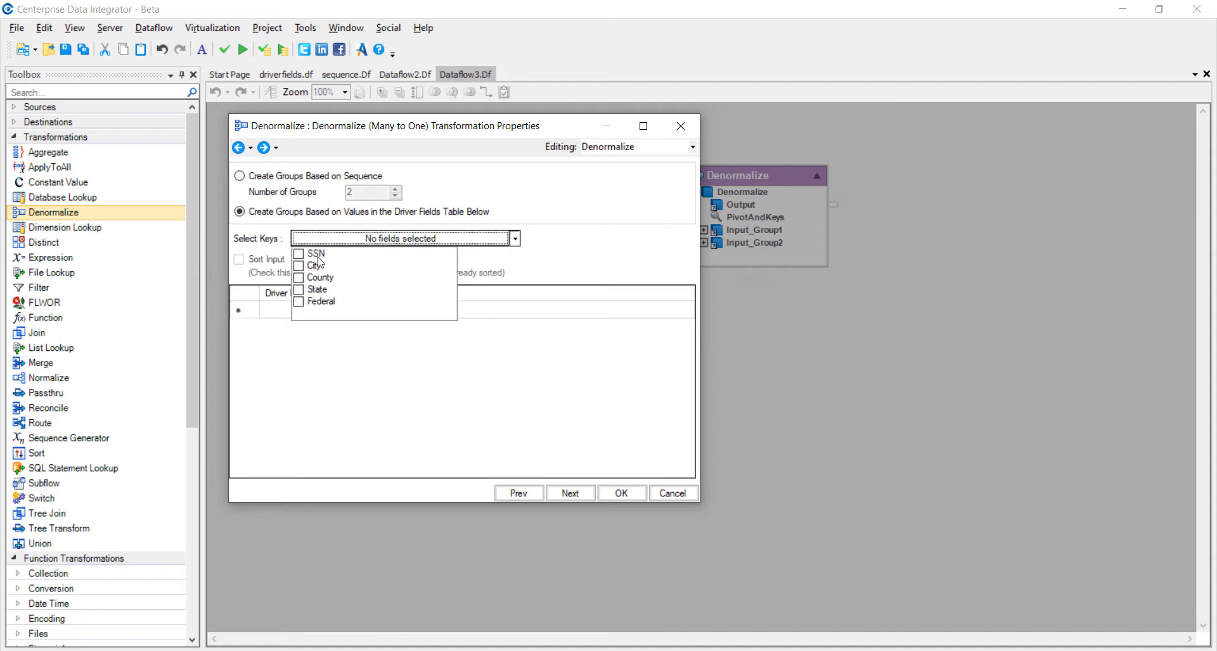
left_click(299, 255)
left_click(512, 263)
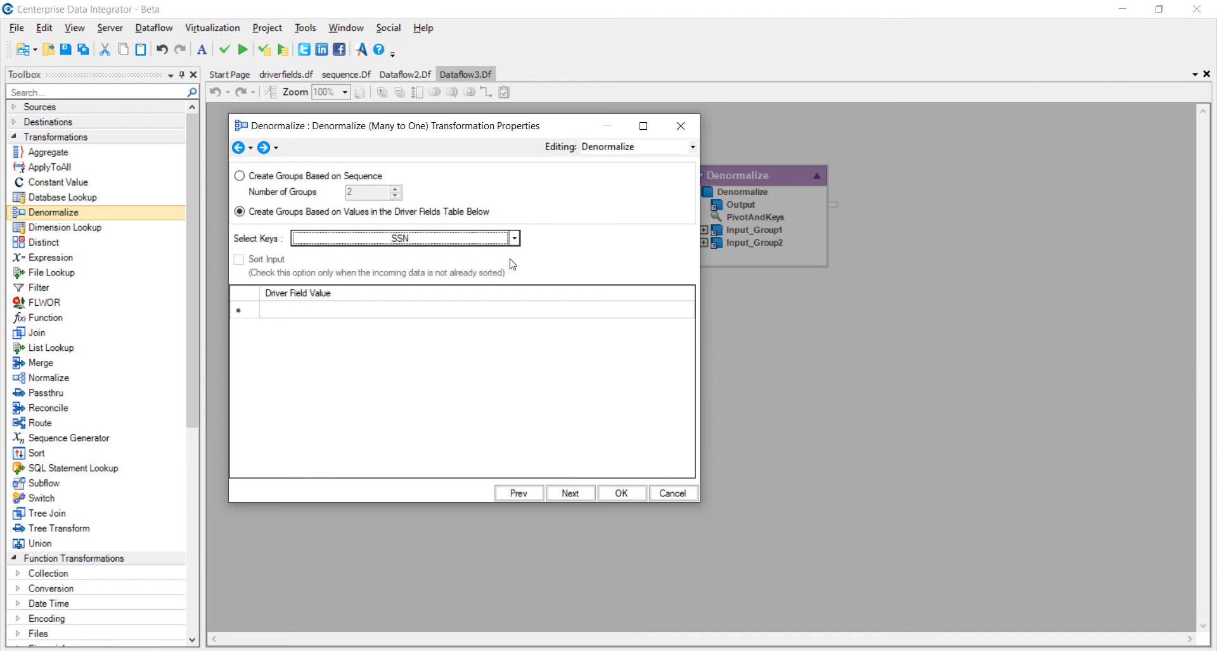
Enter City, County, State and Federal as the driver field values and apply the Denormalize properties.
left_click(373, 315)
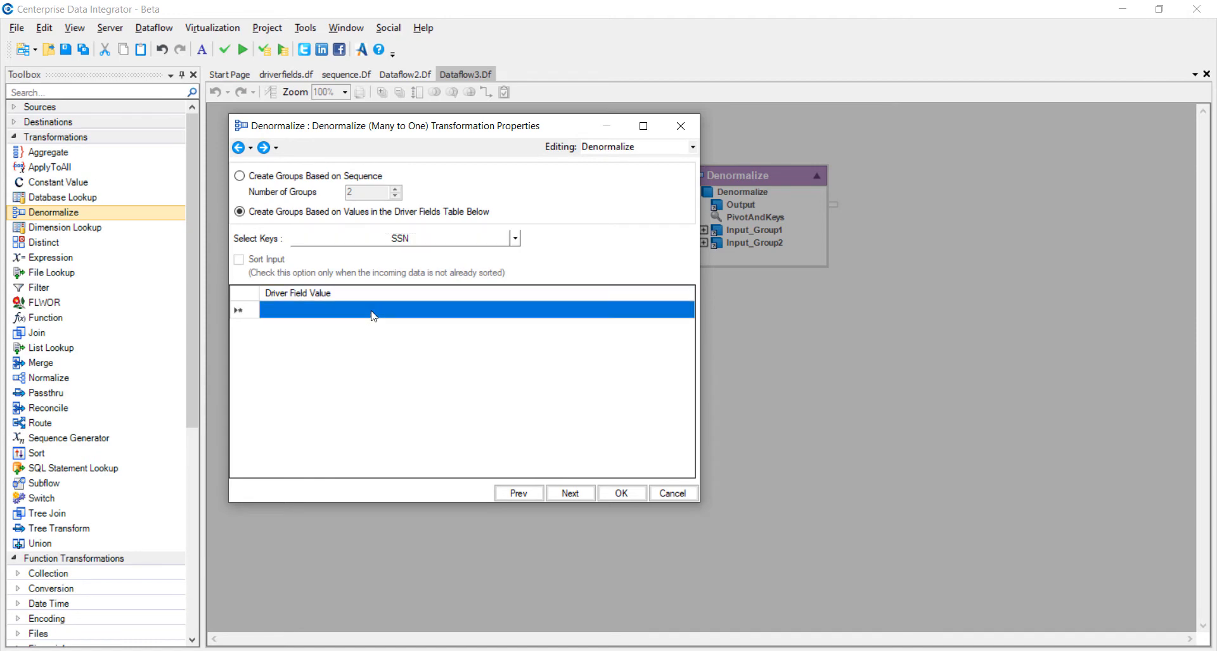
left_click(373, 315)
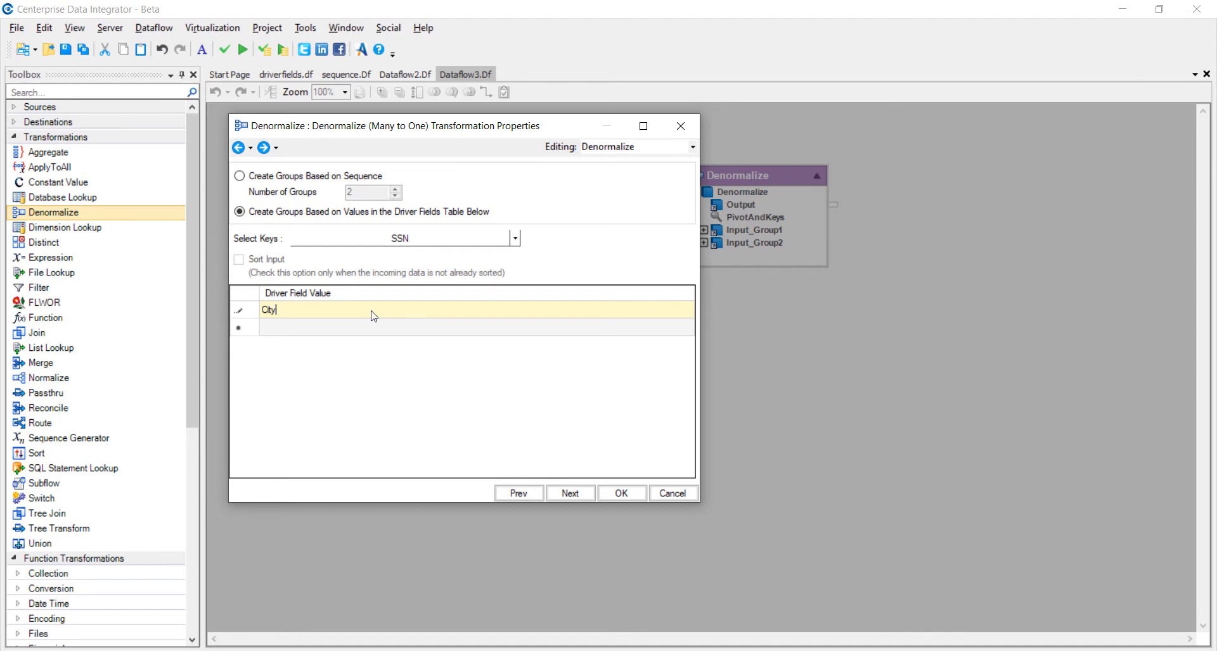
key("Return")
type("County")
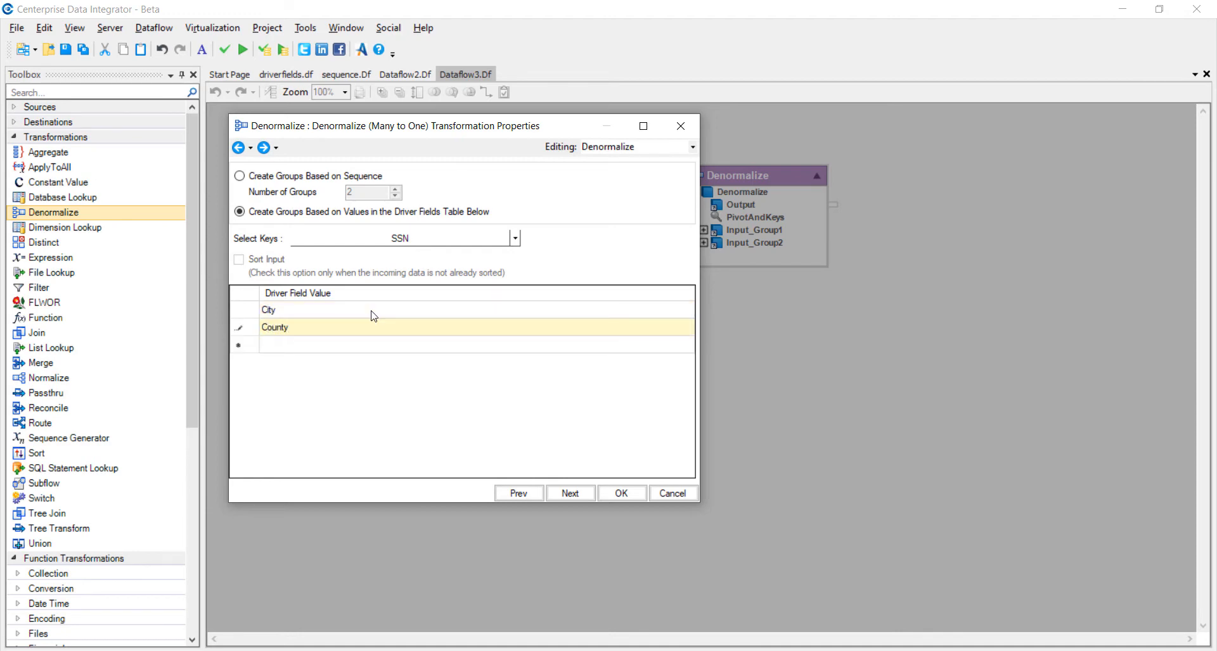
key("Return")
type("State")
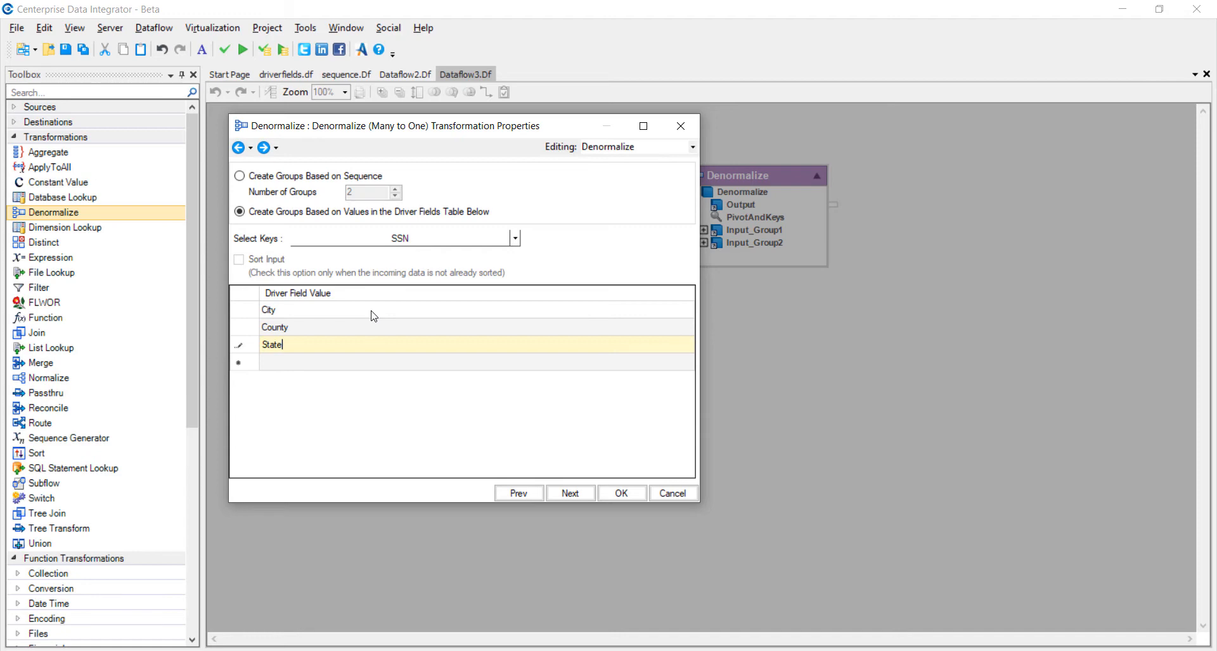
key("Return")
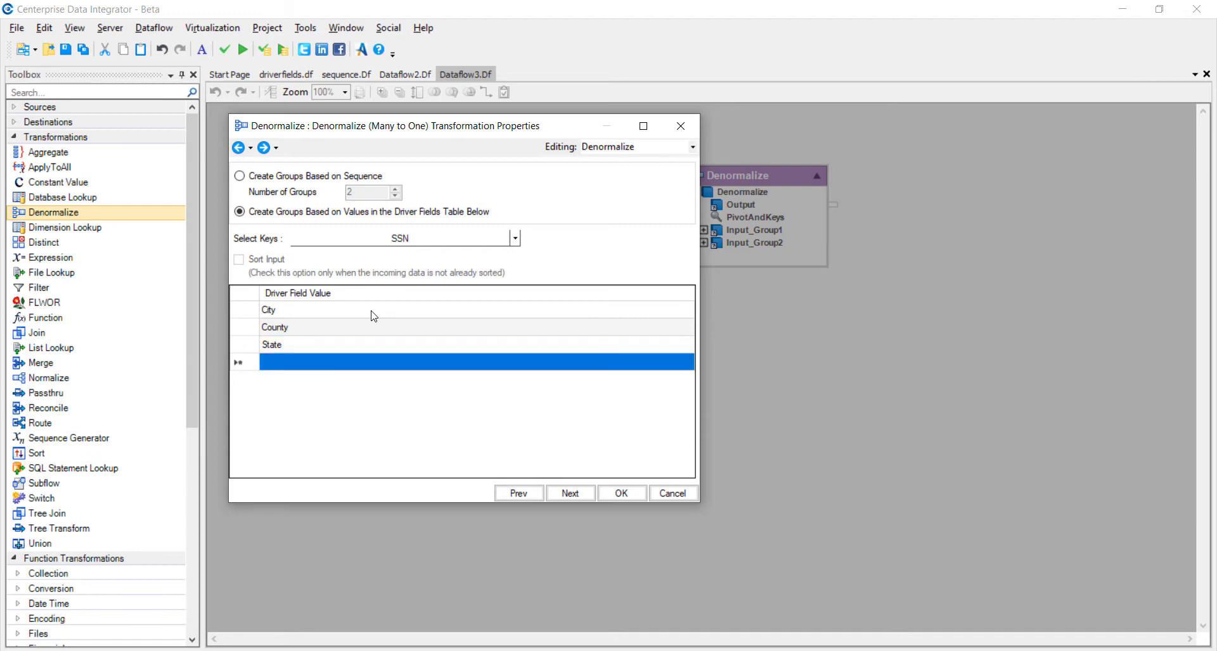
type("Federal")
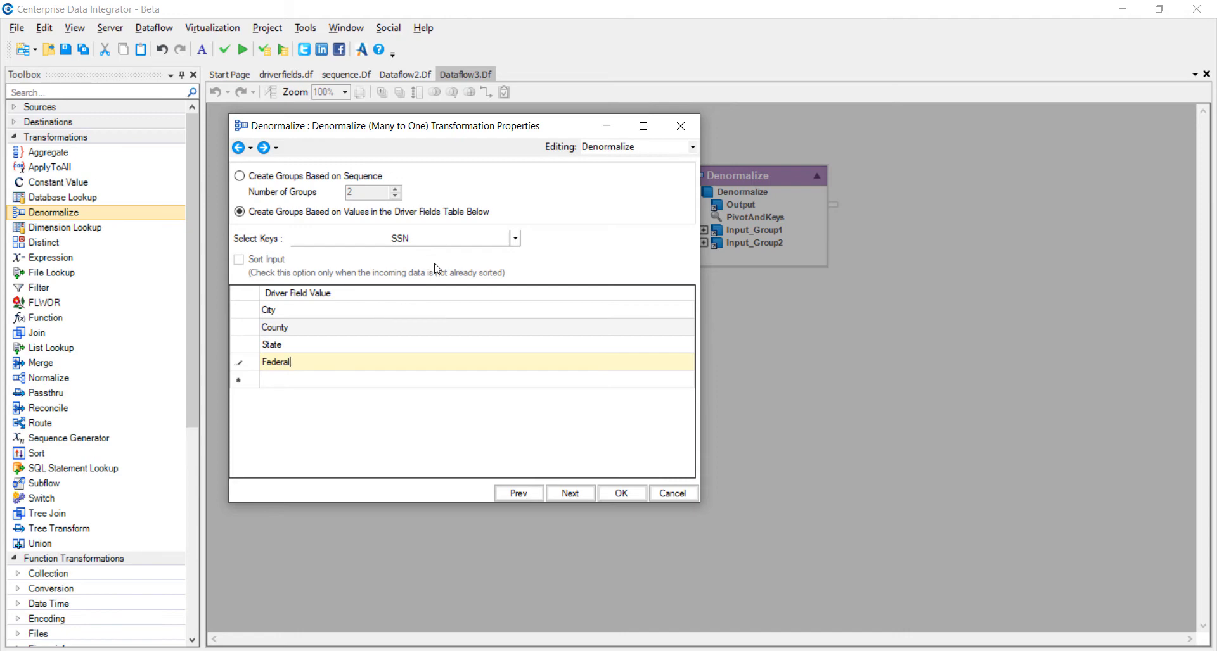
left_click(621, 493)
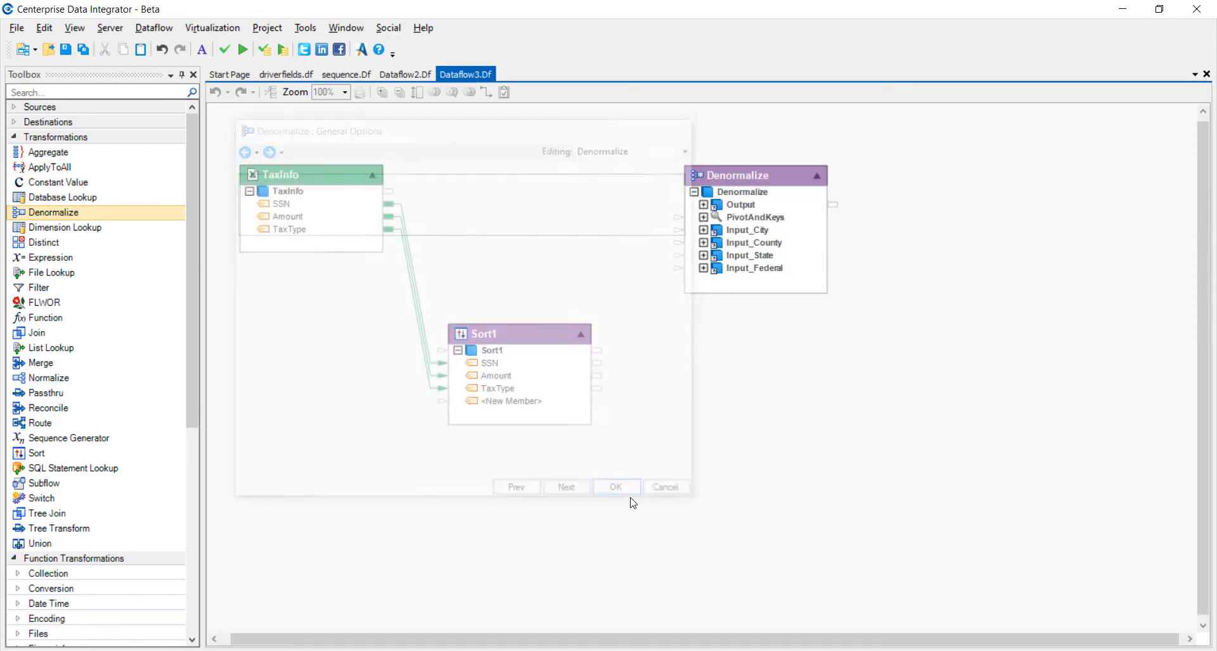
Move and enlarge the Denormalize object, and expand its Output, PivotAndKeys, Input_City, Input_County, Input_State and Input_Federal nodes.
left_click_drag(771, 177, 766, 140)
left_click_drag(751, 256, 759, 560)
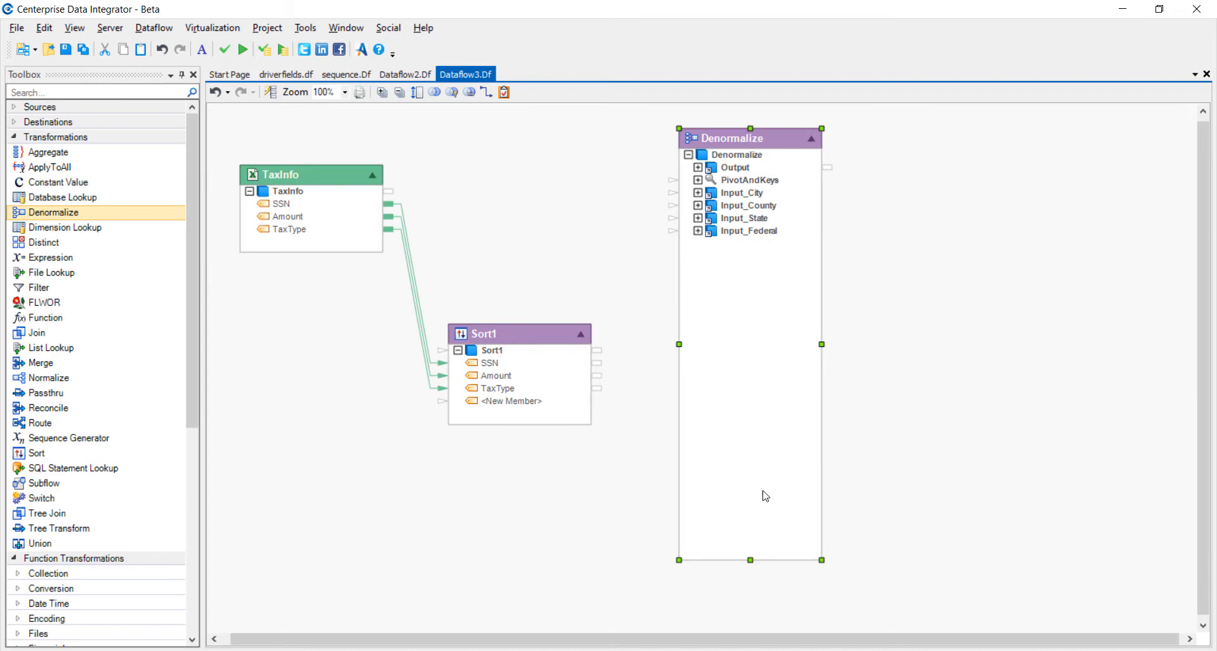
left_click(698, 167)
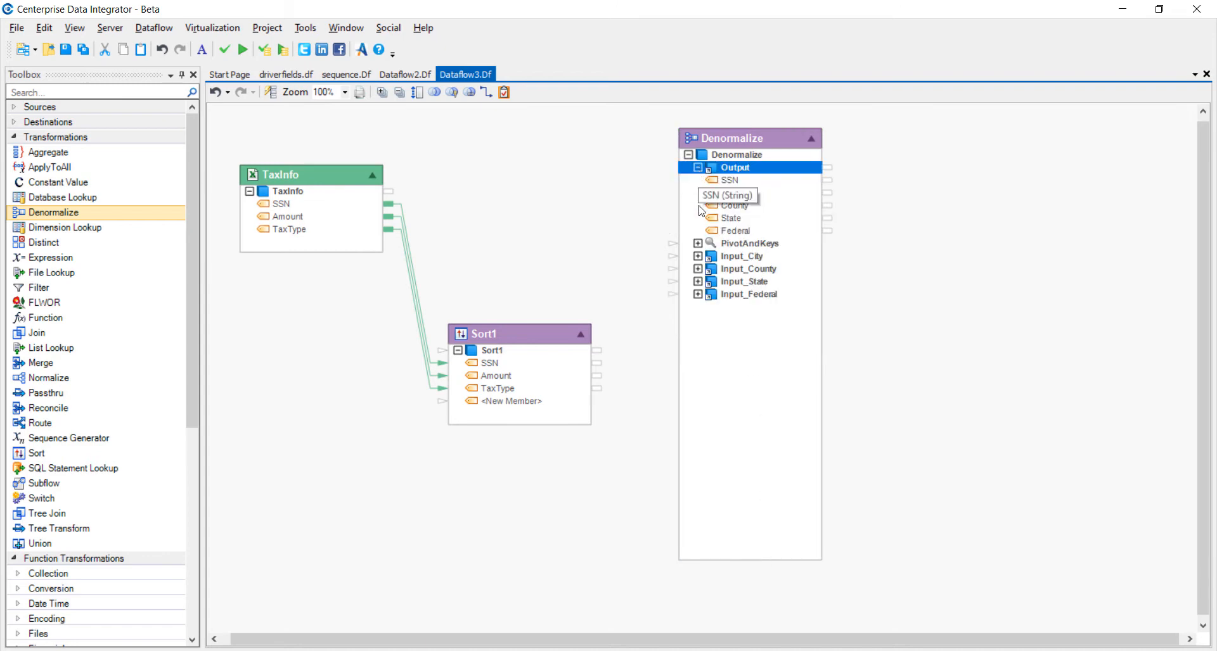
left_click(699, 243)
left_click(698, 256)
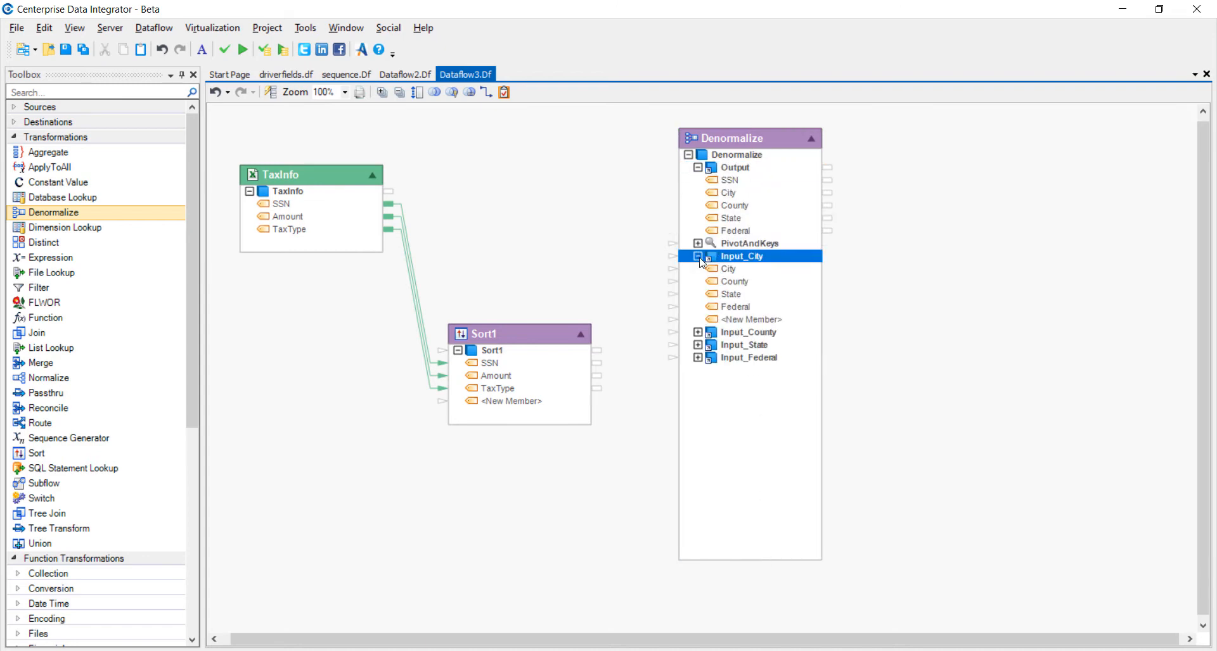
left_click(698, 244)
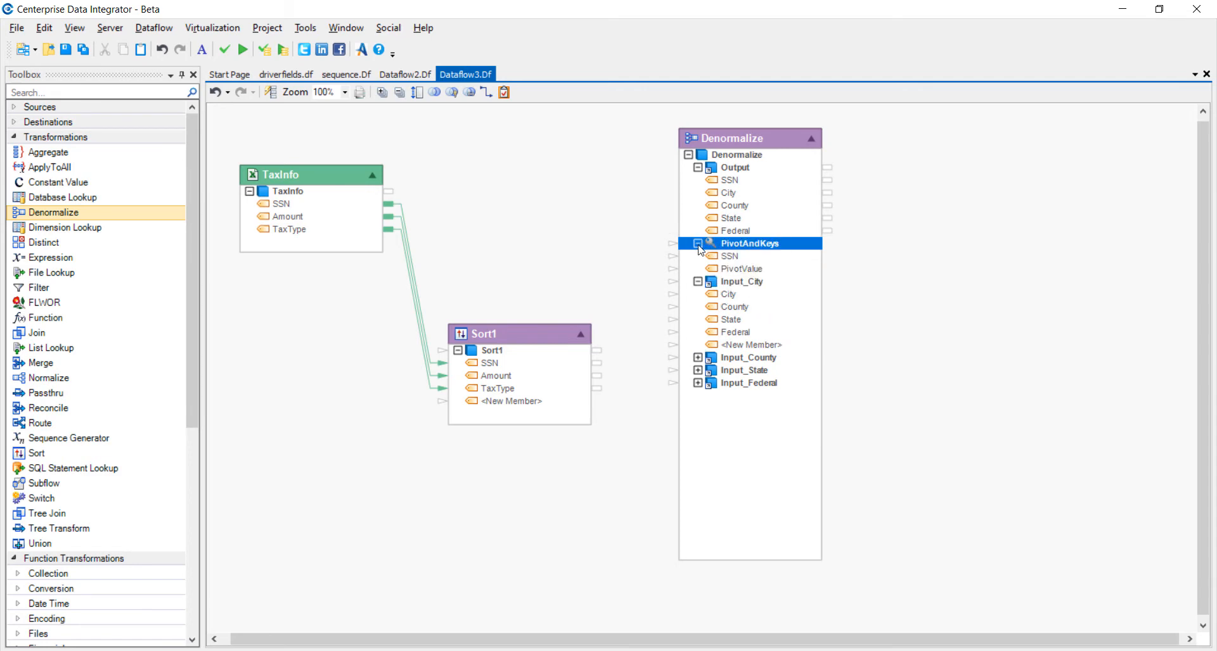
left_click(697, 358)
left_click(697, 434)
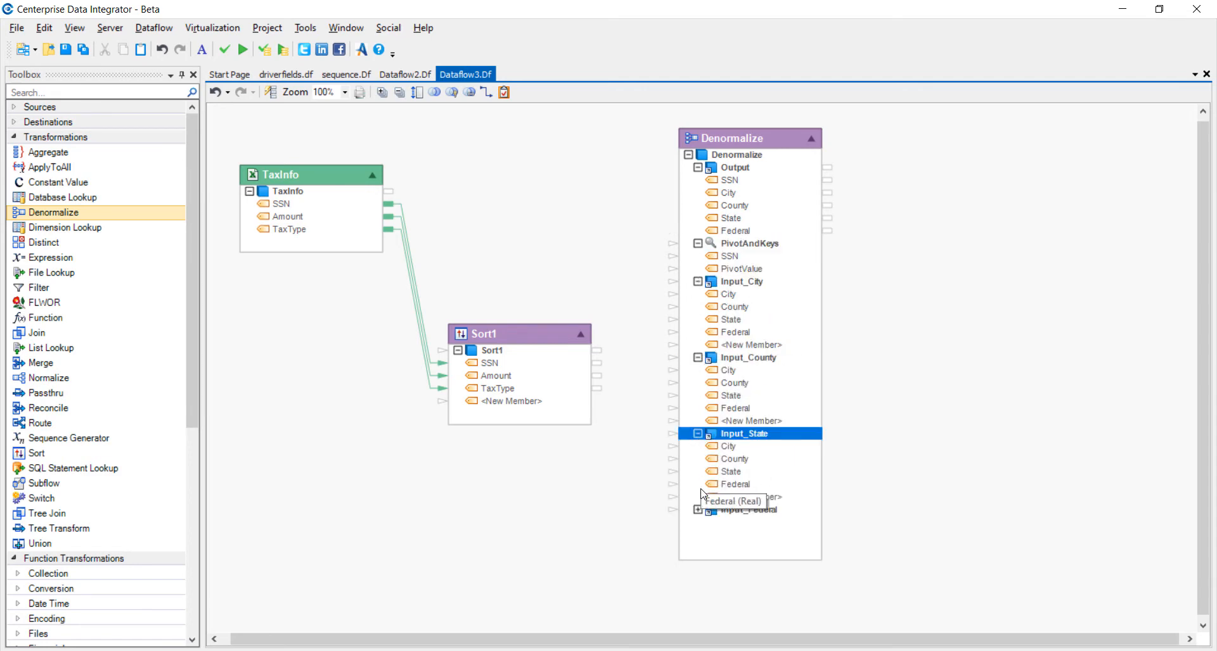
left_click(698, 509)
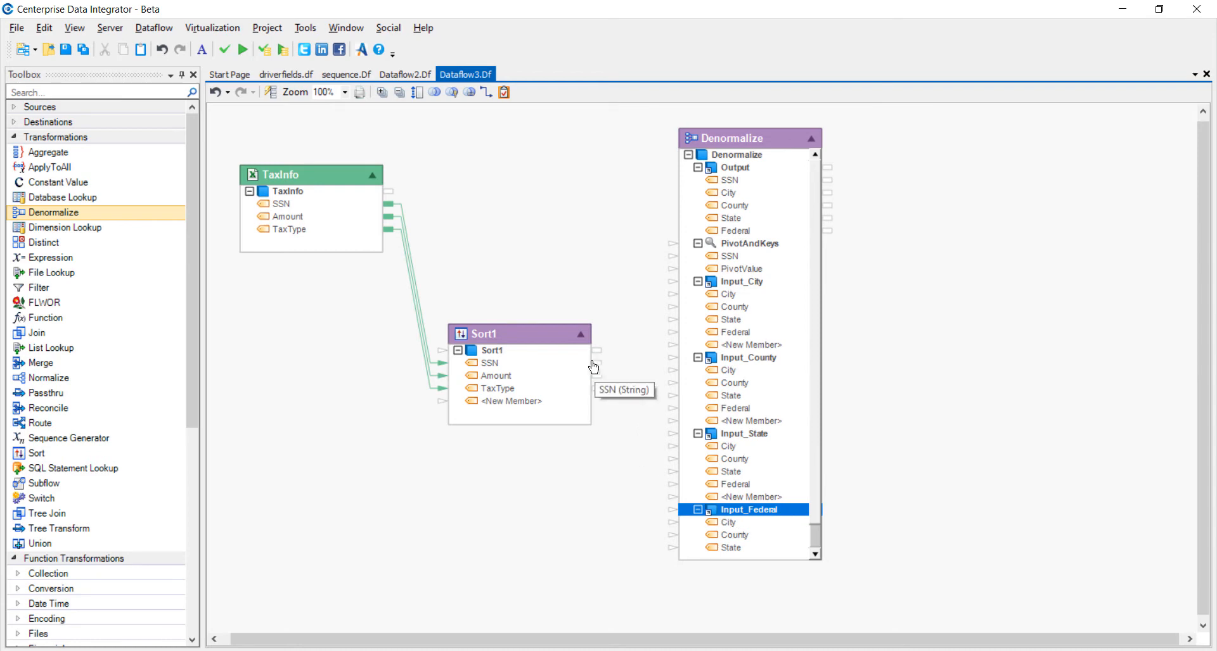
Map Sort1's SSN to the SSN key and its TaxType to PivotValue under PivotAndKeys in the Denormalize object.
left_click_drag(597, 363, 670, 256)
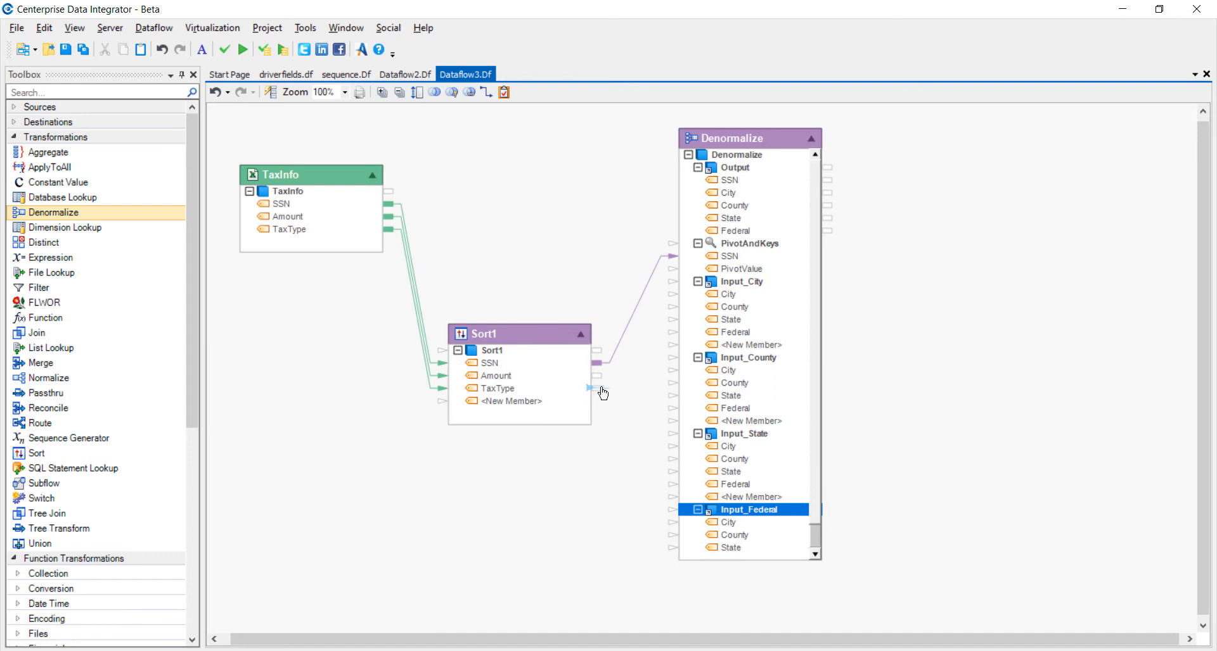
left_click_drag(599, 389, 655, 274)
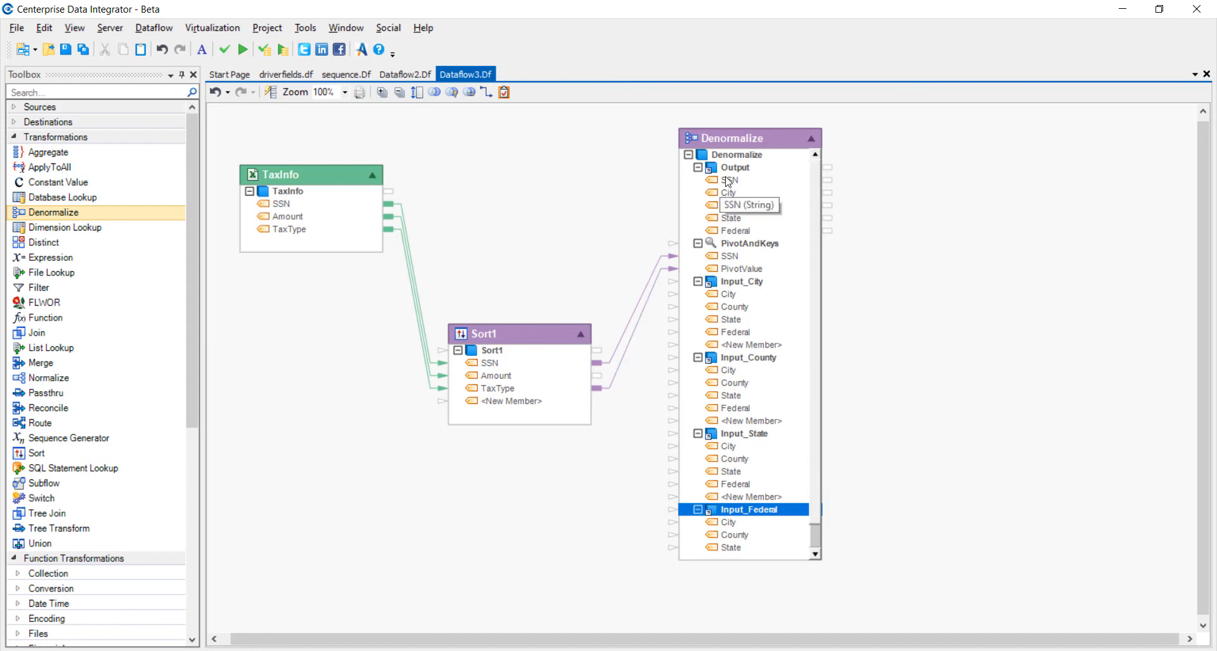
left_click_drag(744, 135, 744, 132)
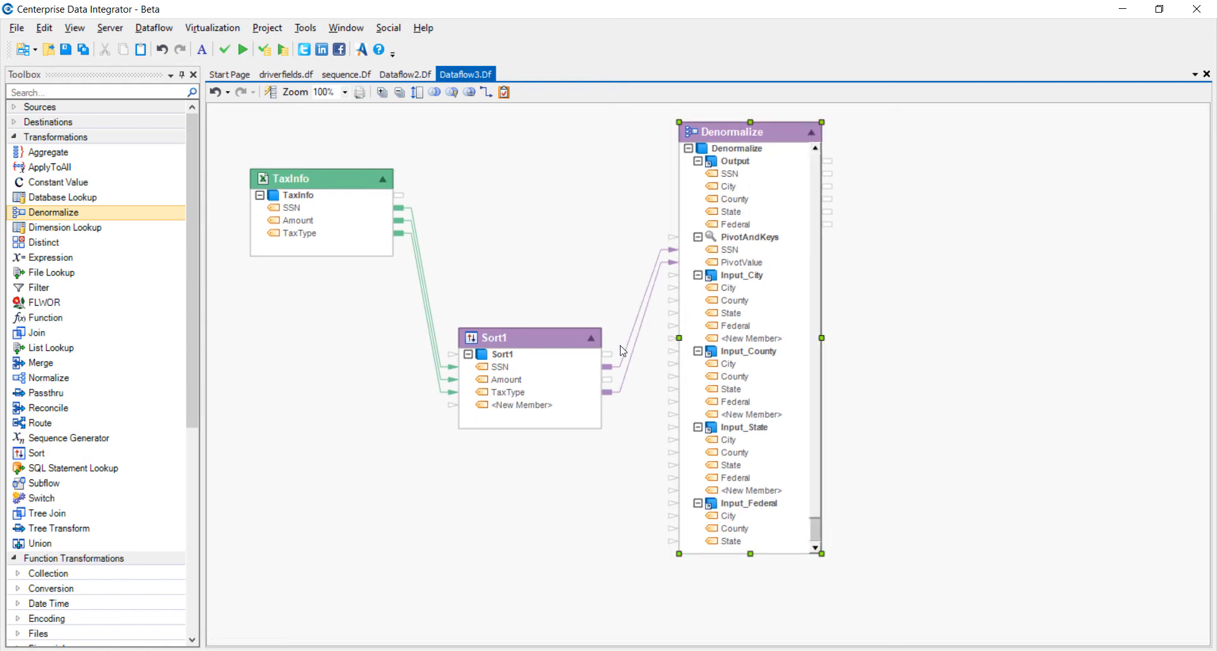
Map Sort1's Amount to City in Input_City, County in Input_County, State in Input_State and Federal in Input_Federal.
mouse_move(608, 381)
left_mouse_down()
mouse_move(623, 383)
mouse_move(646, 298)
left_mouse_up()
left_click_drag(606, 383, 661, 467)
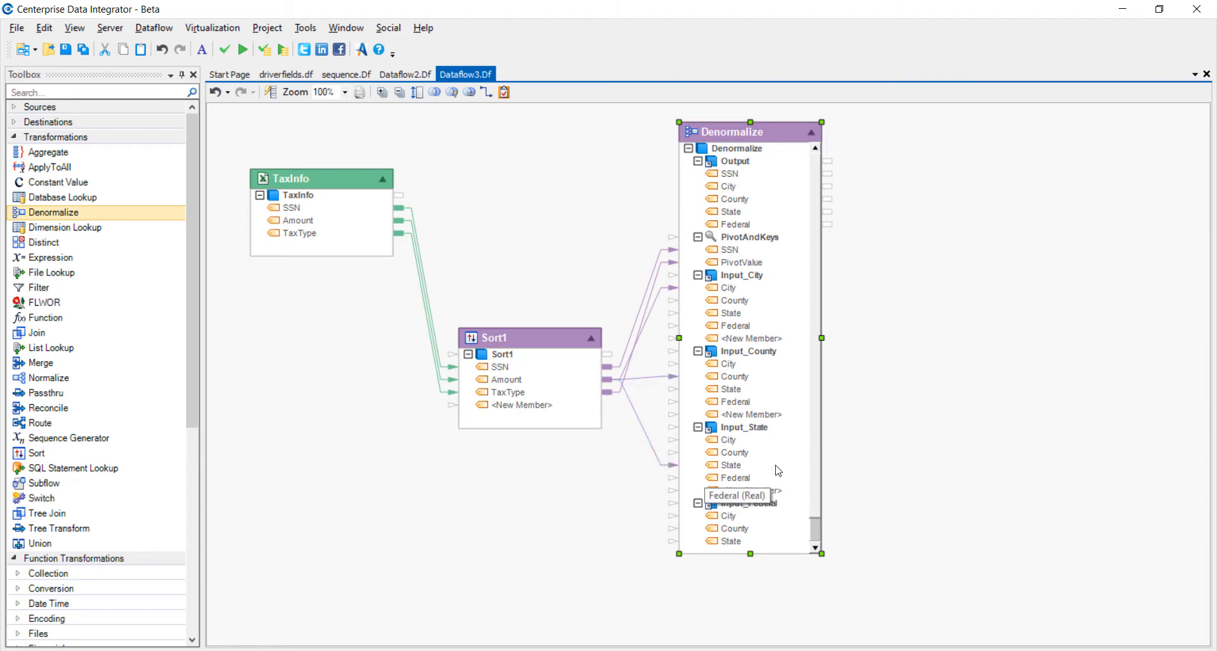
scroll(820, 499, "down", 1)
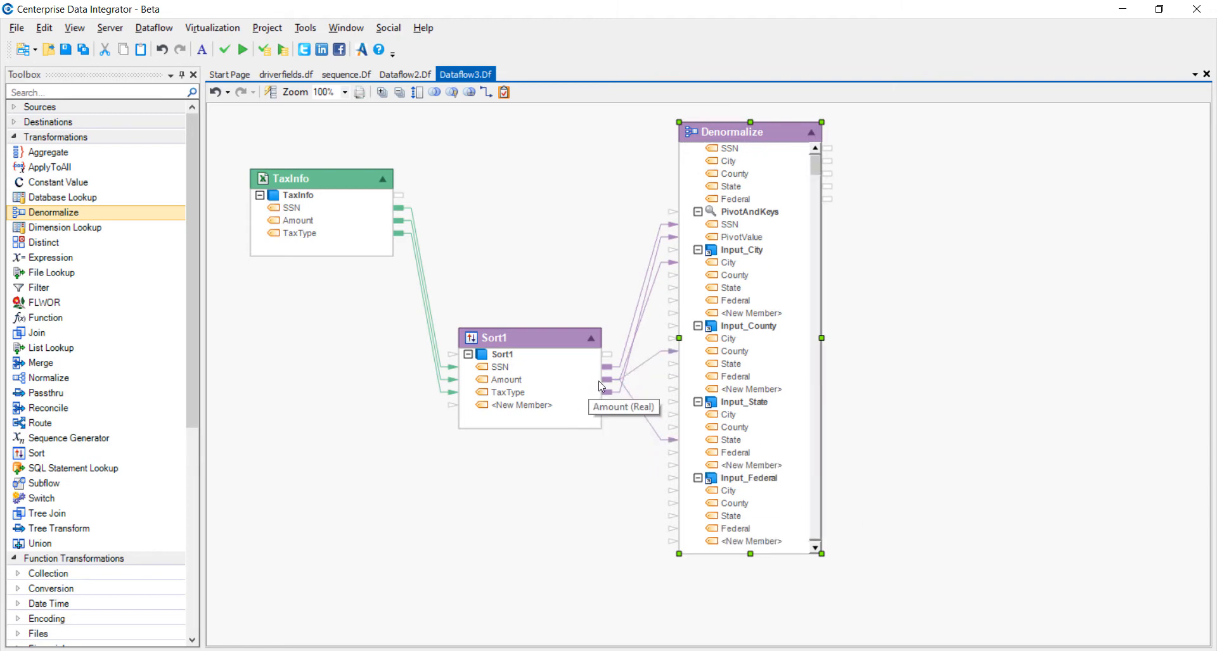
left_click_drag(607, 381, 658, 531)
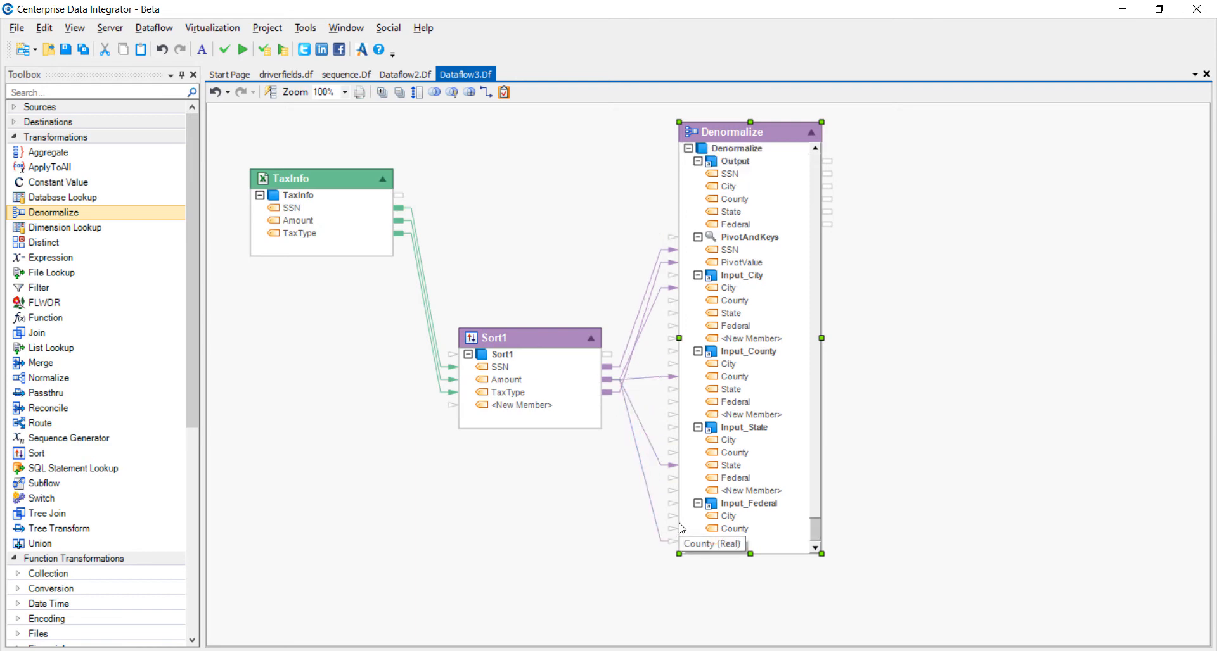
Preview the Denormalize object's output data and close the preview.
right_click(733, 136)
left_click(773, 184)
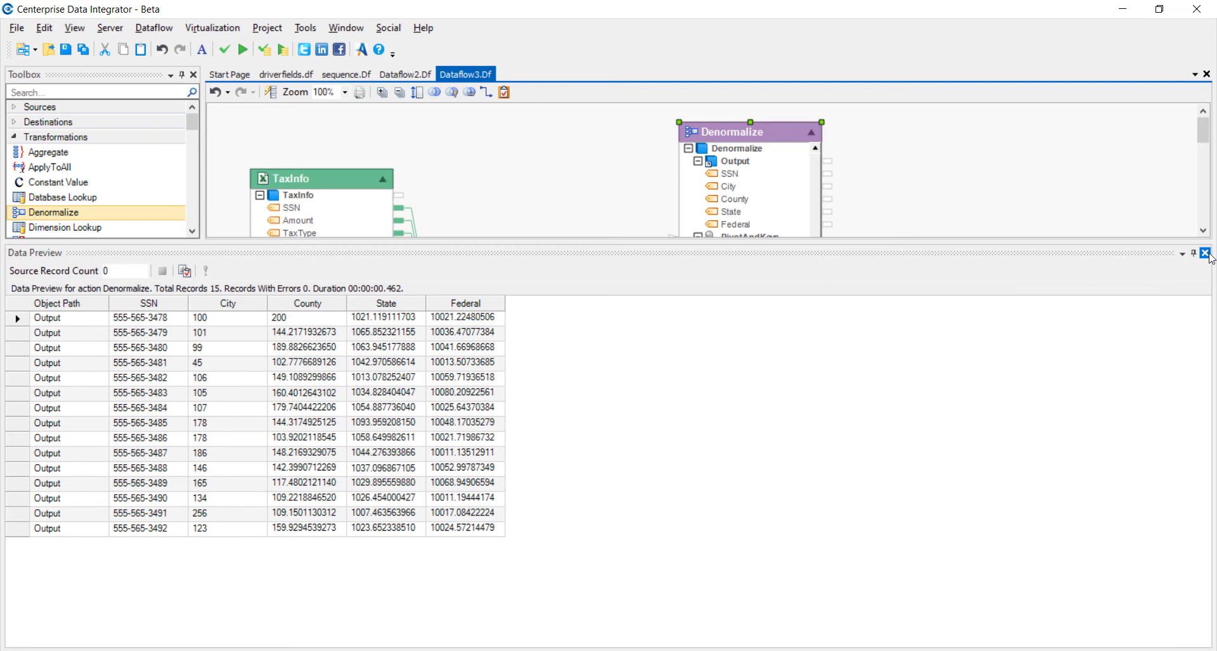
left_click(1204, 253)
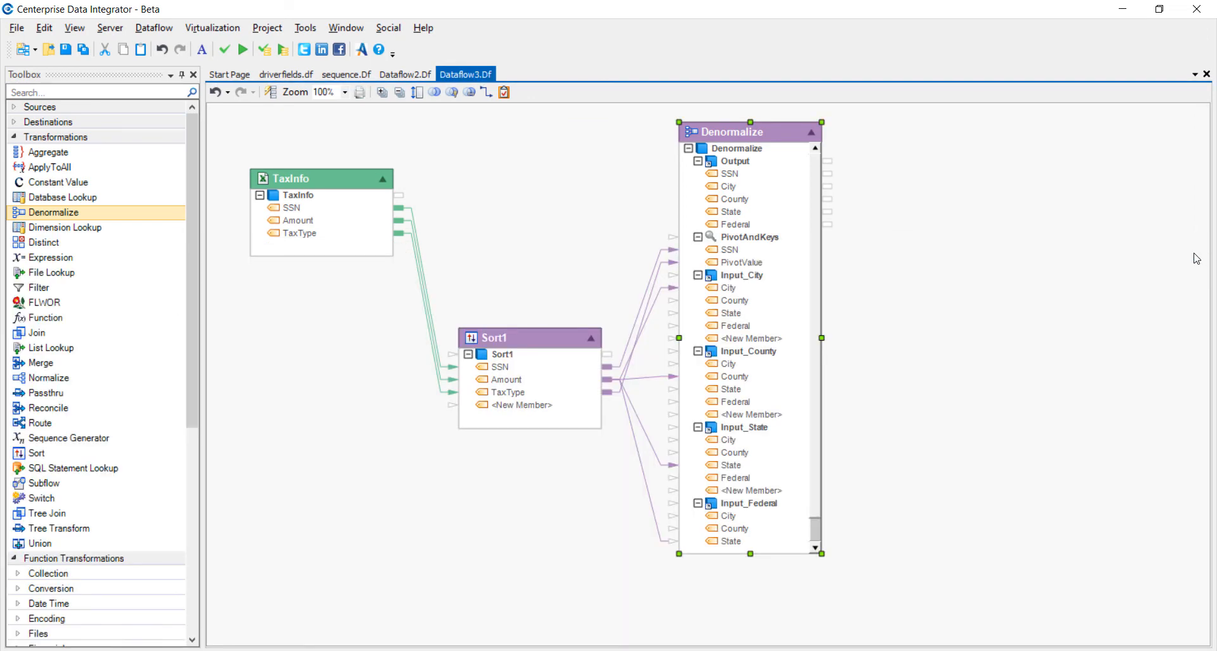
Write the Denormalize Output node to a new fixed-length destination placed beside the Denormalize object.
right_click(740, 161)
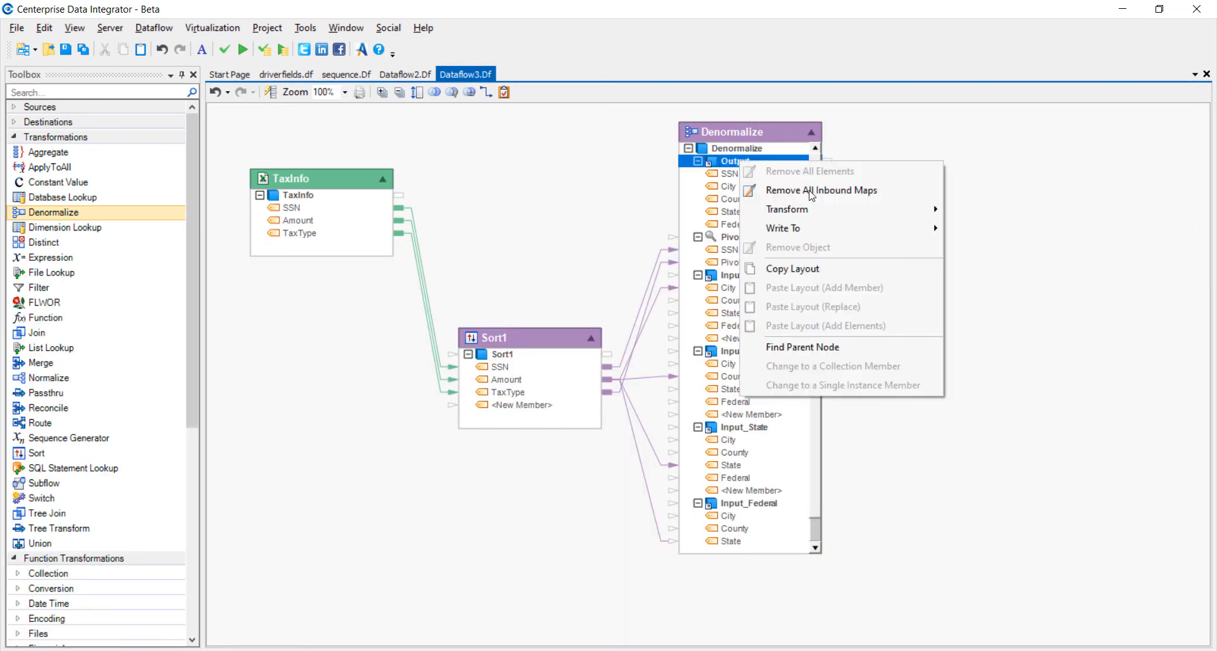
left_click(1065, 268)
left_click(1046, 180)
left_click(1131, 302)
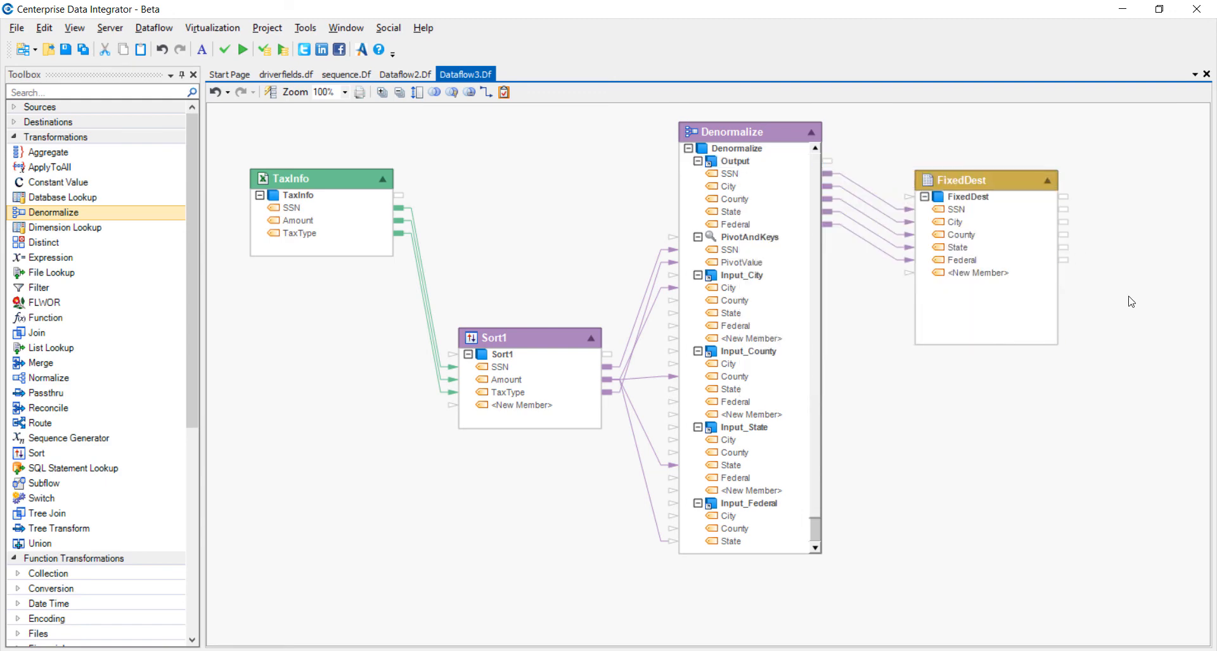